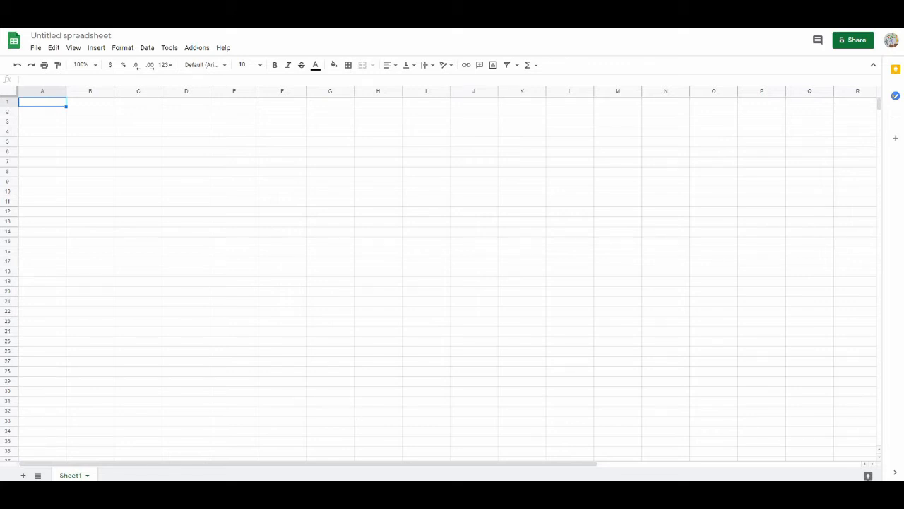
# - In Excel, copy the Script and Sector columns (B and C) from the List of Stocks sheet
pyautogui.click(330, 455)
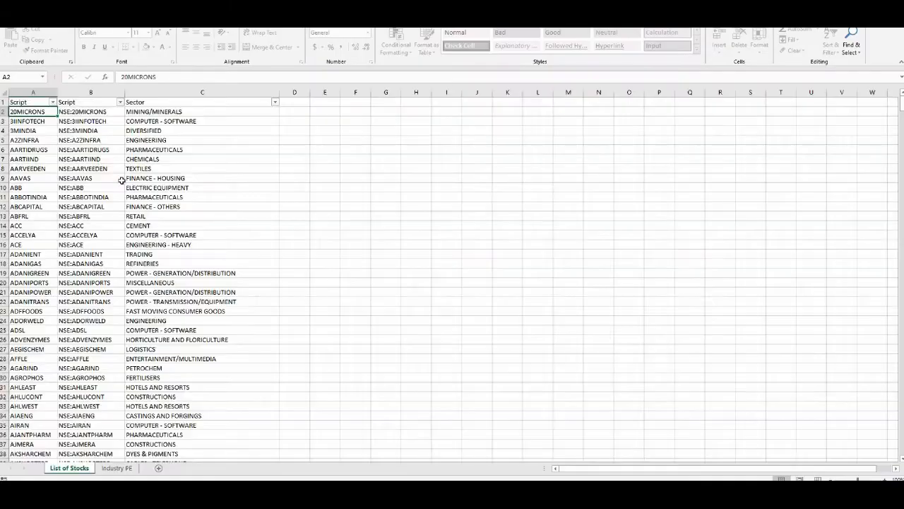
pyautogui.click(85, 93)
pyautogui.moveTo(196, 113); pyautogui.dragTo(208, 114)
pyautogui.hotkey('ctrl', 'c')
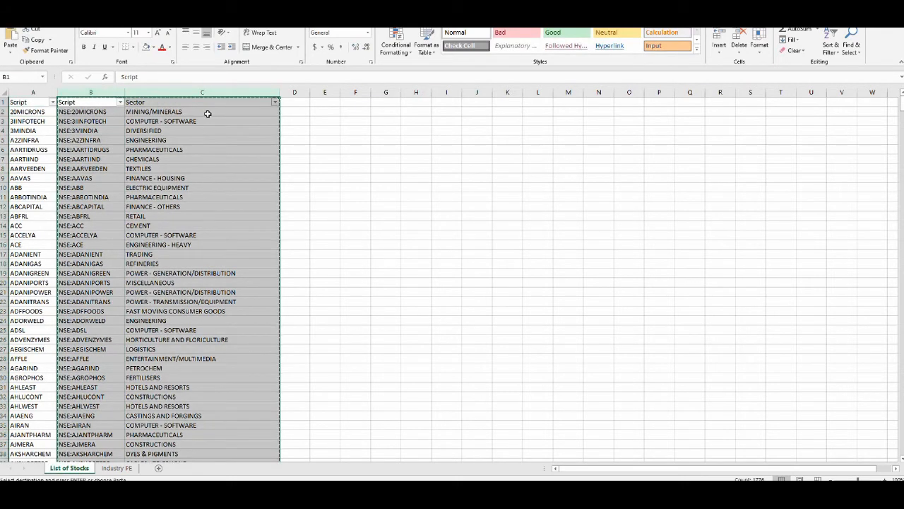
# - Switch back to the blank Google spreadsheet, paste the two columns at A1, and widen columns A and B
pyautogui.hotkey('alt', 'Tab')
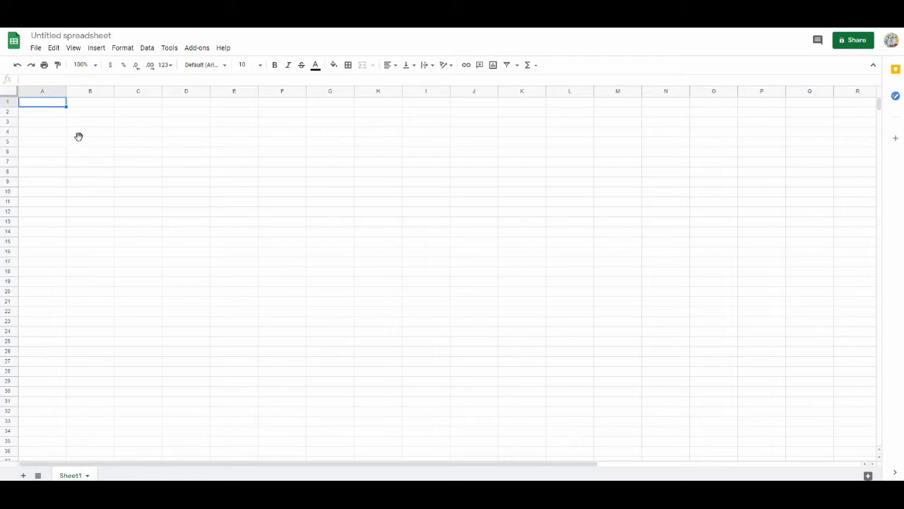
pyautogui.hotkey('ctrl', 'v')
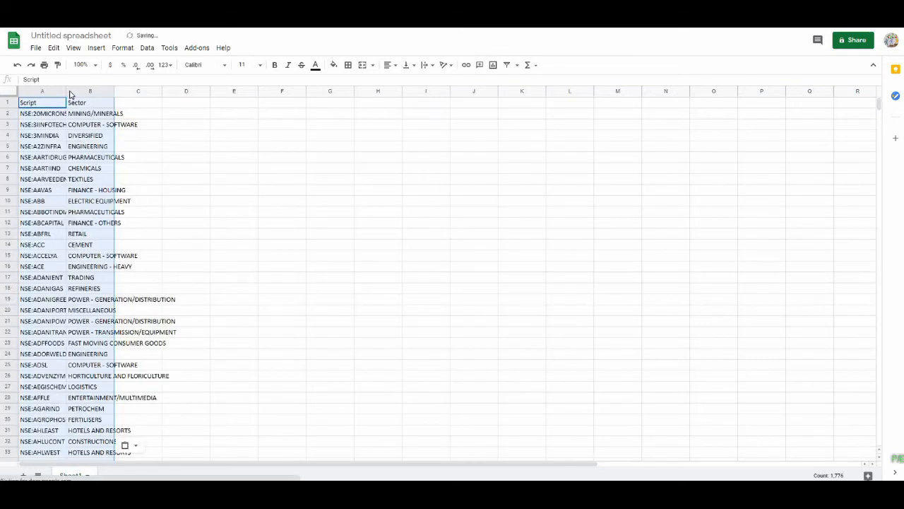
pyautogui.moveTo(65, 87); pyautogui.dragTo(88, 91)
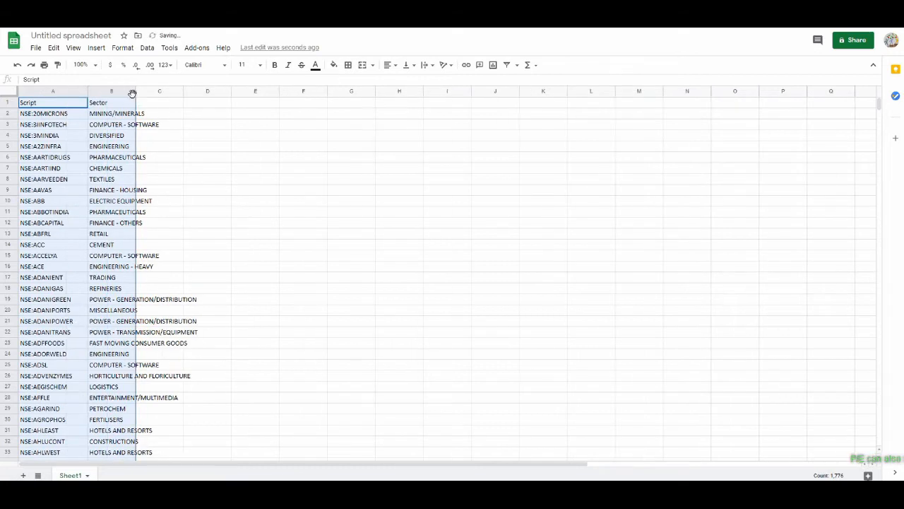
pyautogui.moveTo(136, 94); pyautogui.dragTo(204, 105)
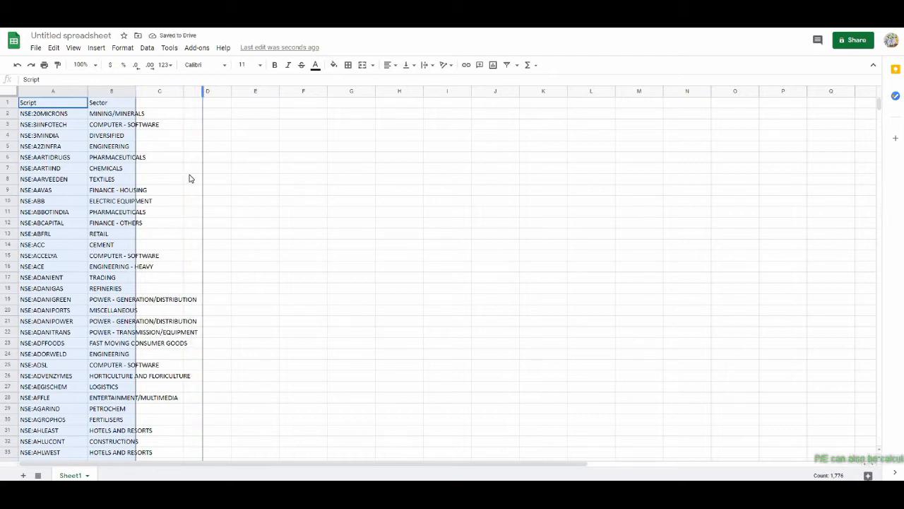
# - Inspect the NSE ticker symbols in the first few Script cells
pyautogui.click(59, 116)
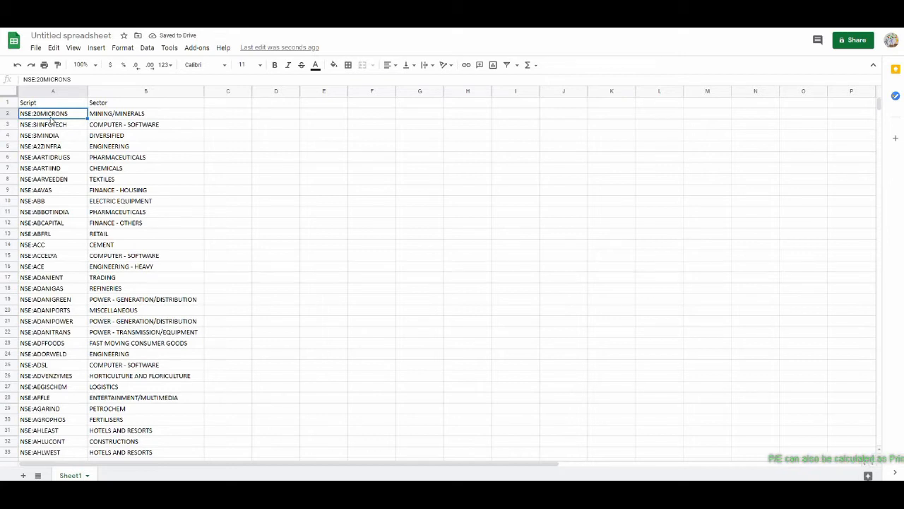
pyautogui.click(48, 126)
pyautogui.click(49, 115)
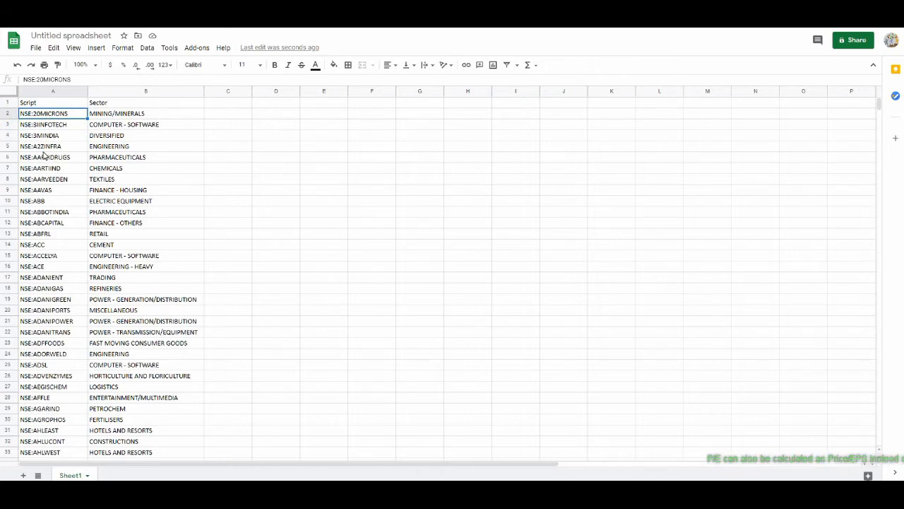
pyautogui.click(48, 136)
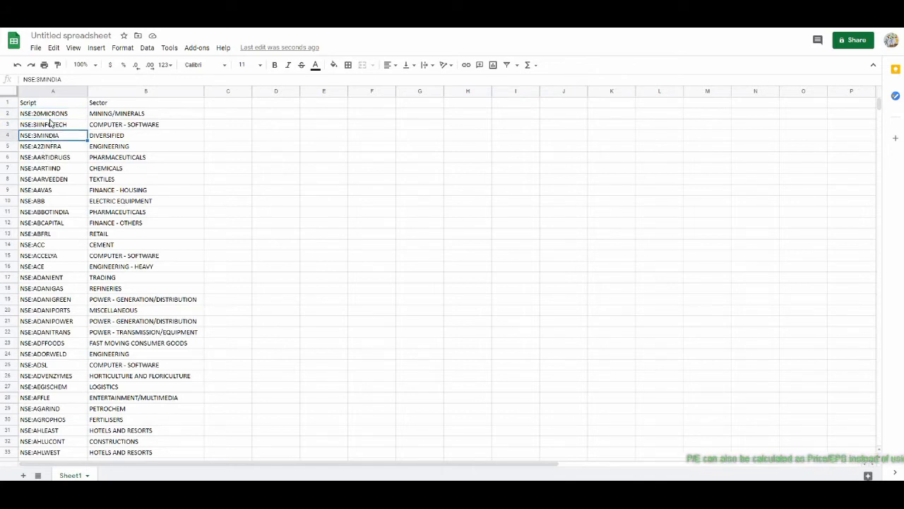
pyautogui.click(47, 115)
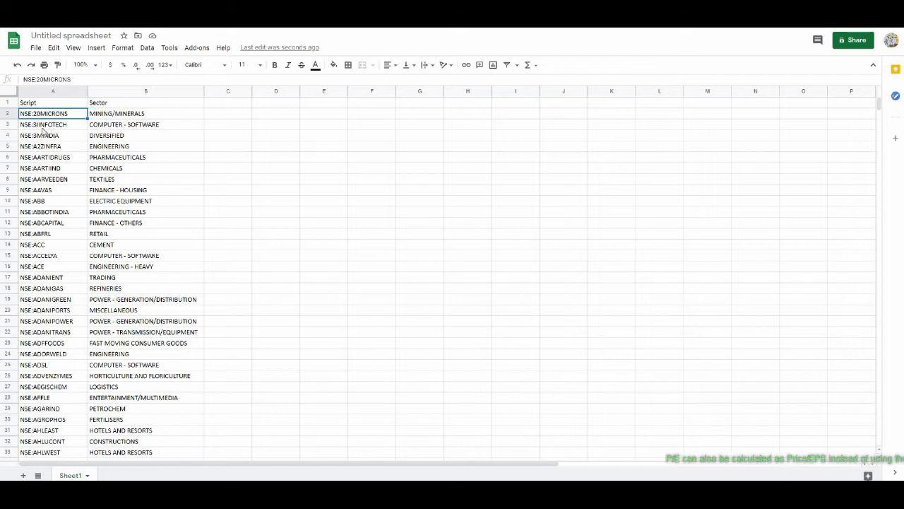
pyautogui.click(43, 128)
pyautogui.click(45, 117)
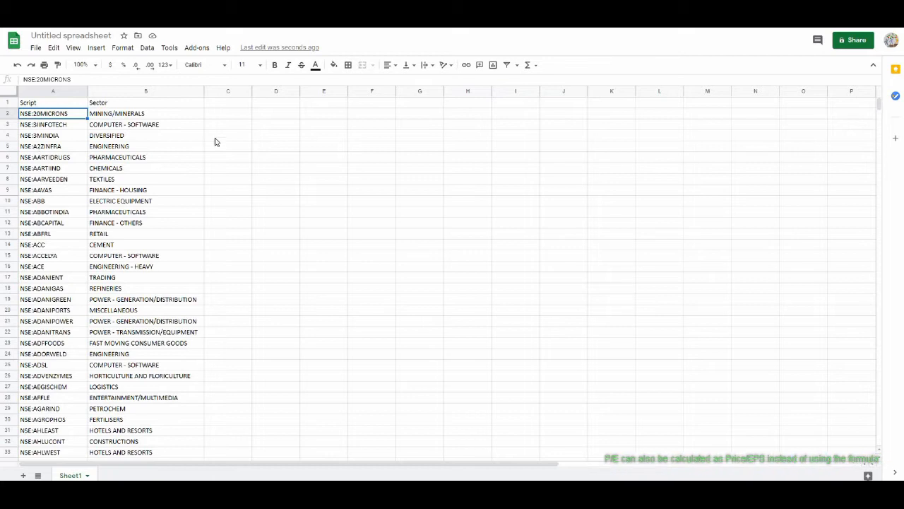
# - Enter the column headers Price, EPS and P/E in cells C1 to E1
pyautogui.click(232, 107)
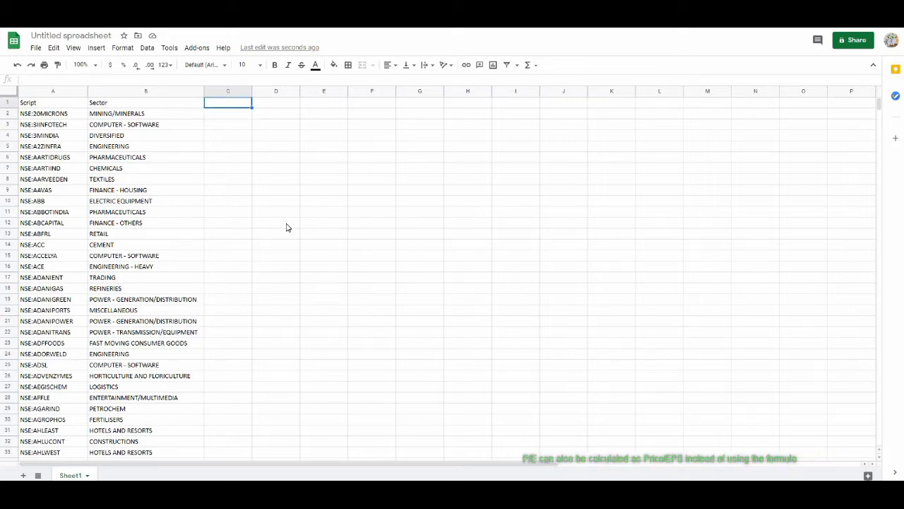
pyautogui.write('Price')
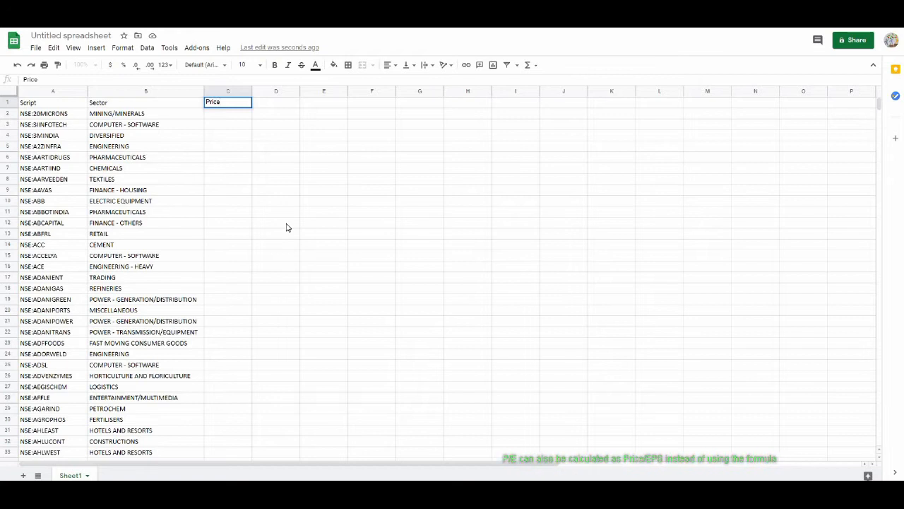
pyautogui.press('Tab')
pyautogui.write('EPS')
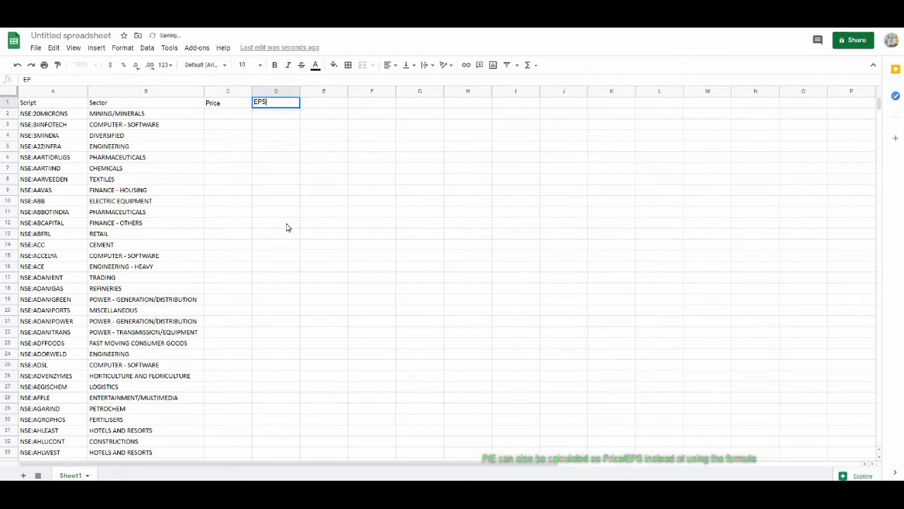
pyautogui.press('Tab')
pyautogui.write('P/E')
pyautogui.press('Tab')
# - In C2, enter =GOOGLEFINANCE(A2,"price") to fetch the stock's current price
pyautogui.press('Left')
pyautogui.press('Left')
pyautogui.press('Left')
pyautogui.press('Down')
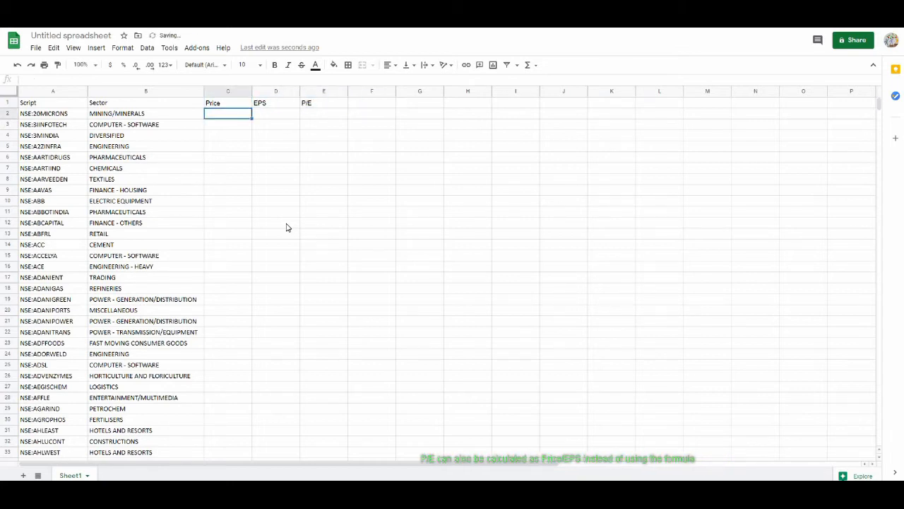
pyautogui.write('=google')
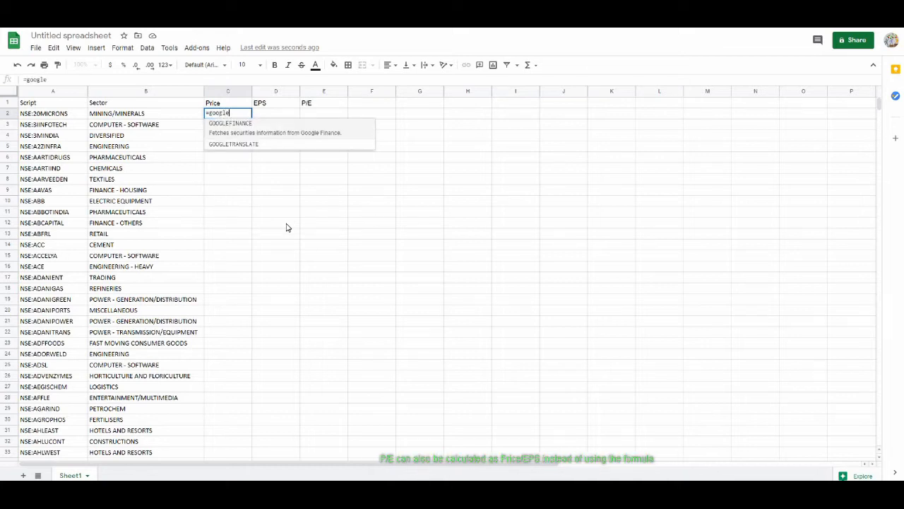
pyautogui.click(245, 125)
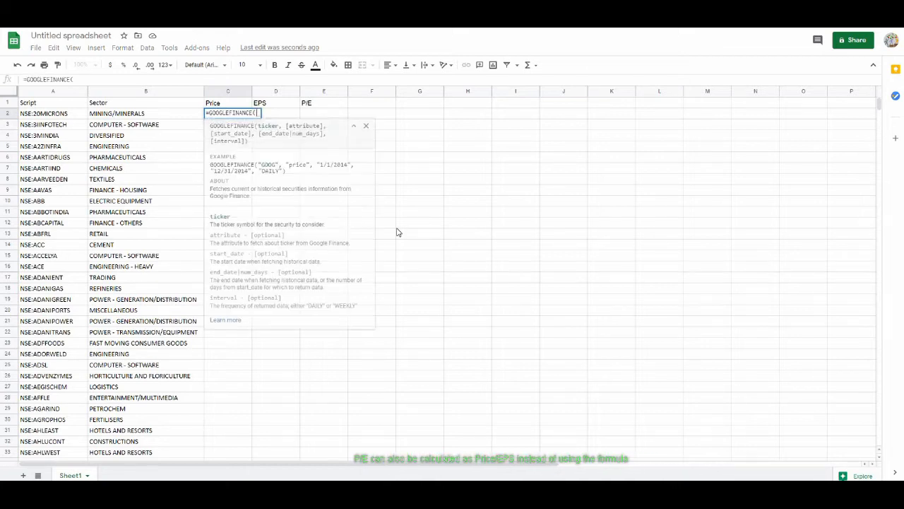
pyautogui.click(54, 115)
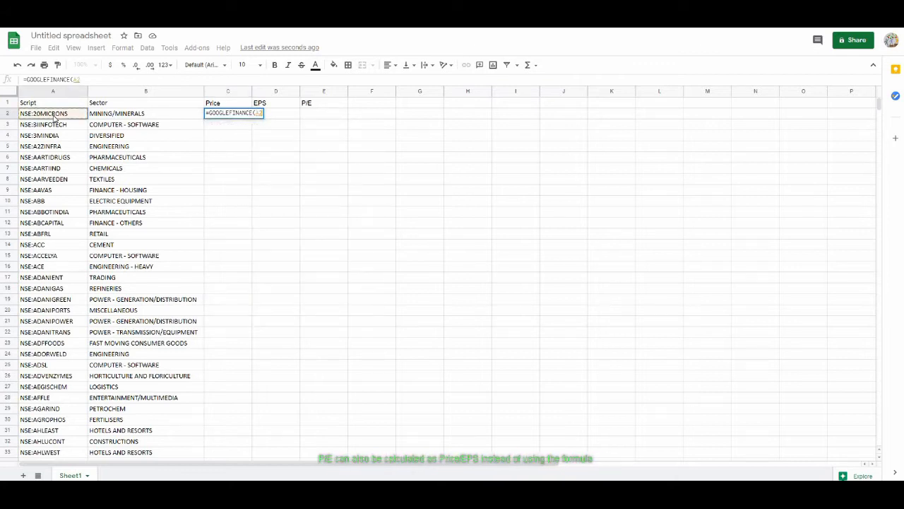
pyautogui.write(',')
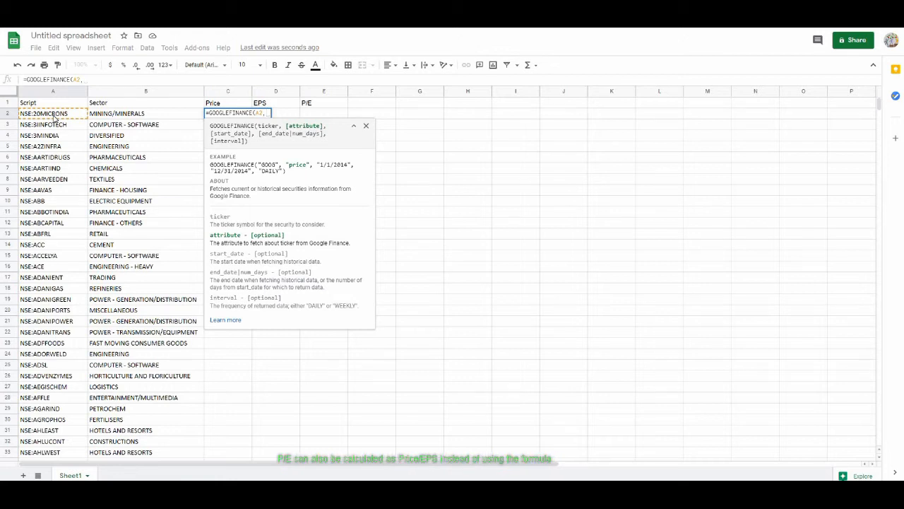
pyautogui.write('"p')
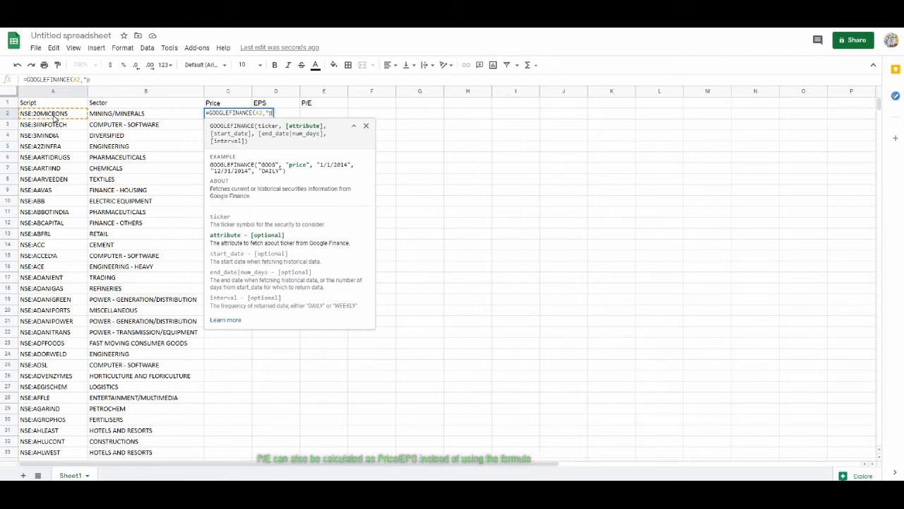
pyautogui.write('rice')
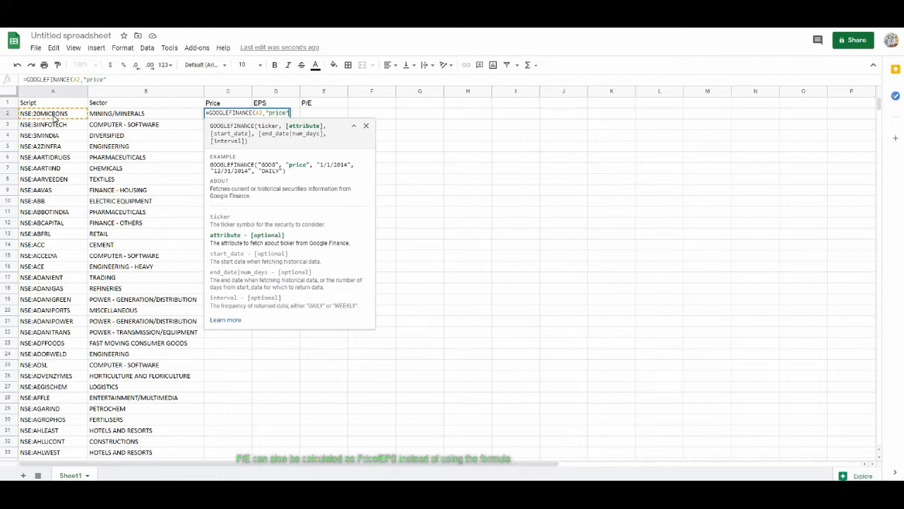
pyautogui.write('")')
pyautogui.press('Return')
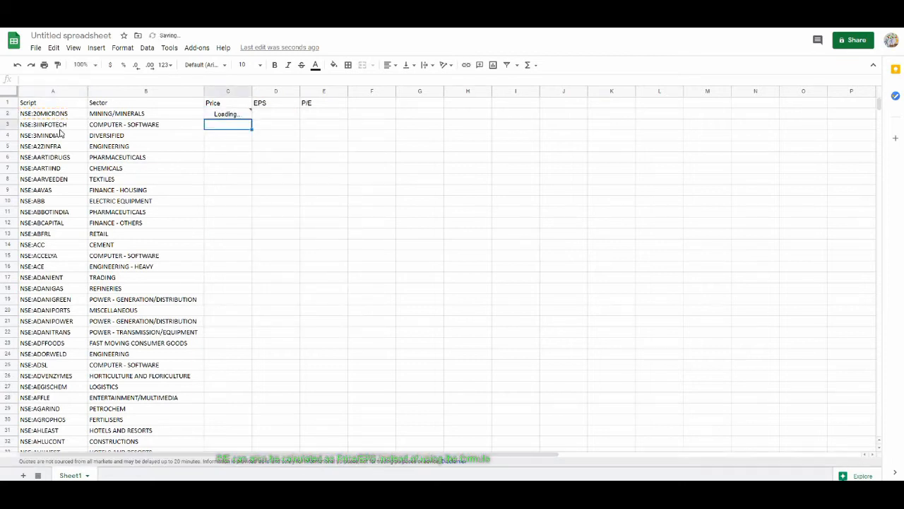
# - In D2, enter =GOOGLEFINANCE(A2,"eps") to fetch the stock's earnings per share
pyautogui.click(274, 117)
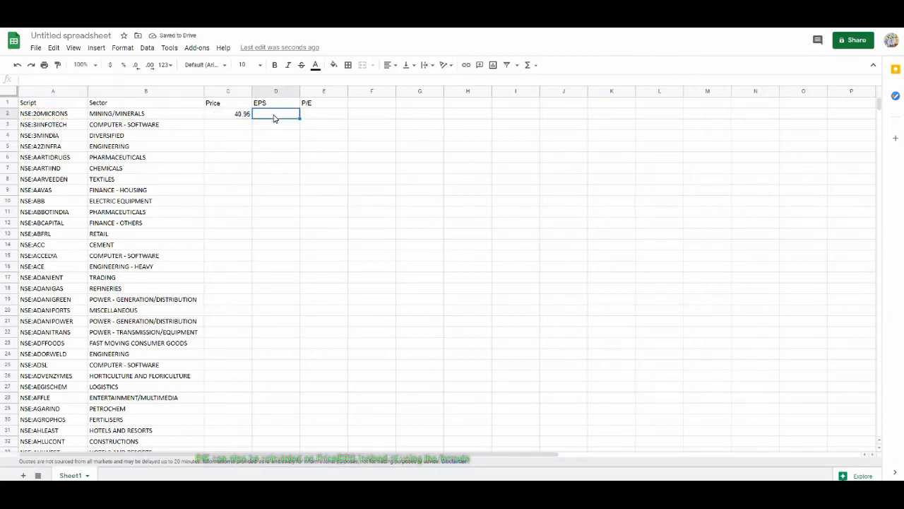
pyautogui.write('=')
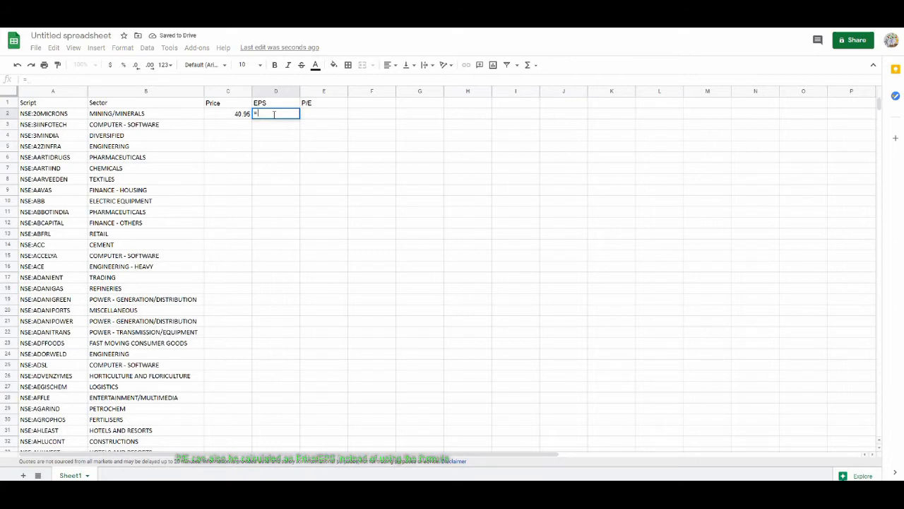
pyautogui.write('Googlefi')
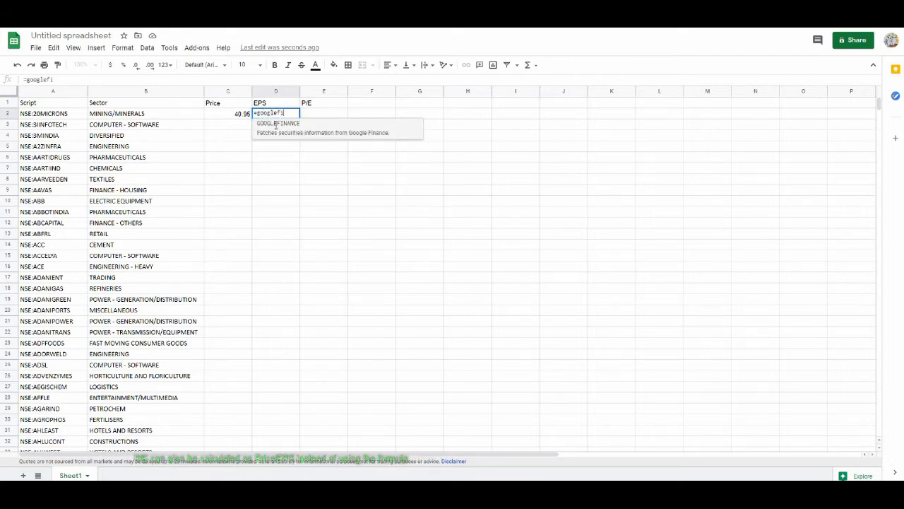
pyautogui.click(277, 124)
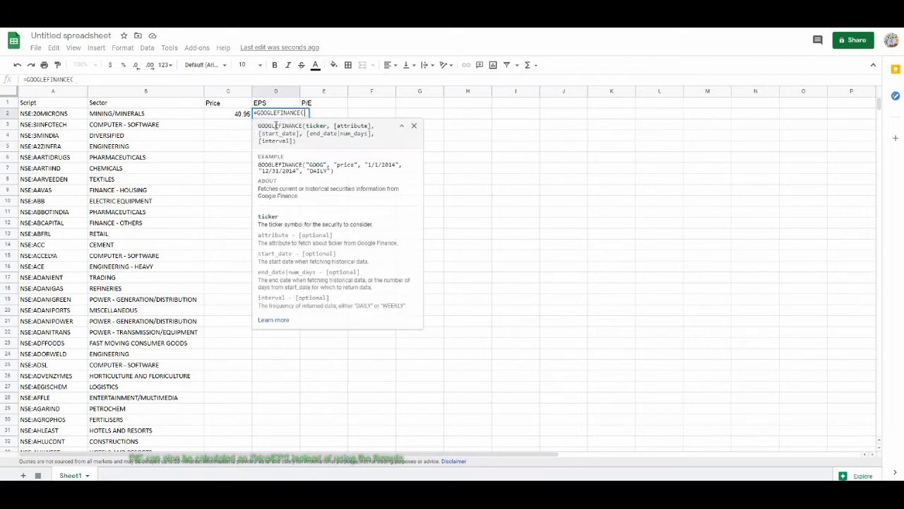
pyautogui.click(42, 118)
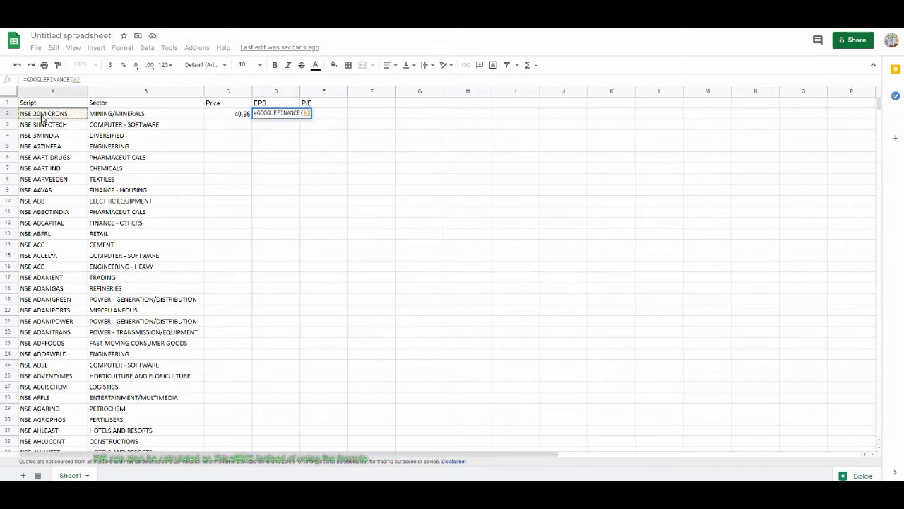
pyautogui.write(',"eps"')
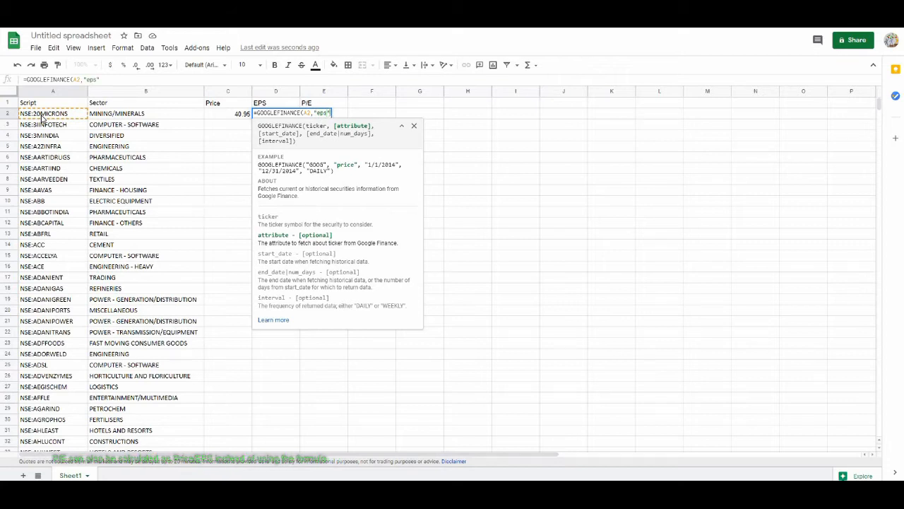
pyautogui.write(')')
pyautogui.press('Return')
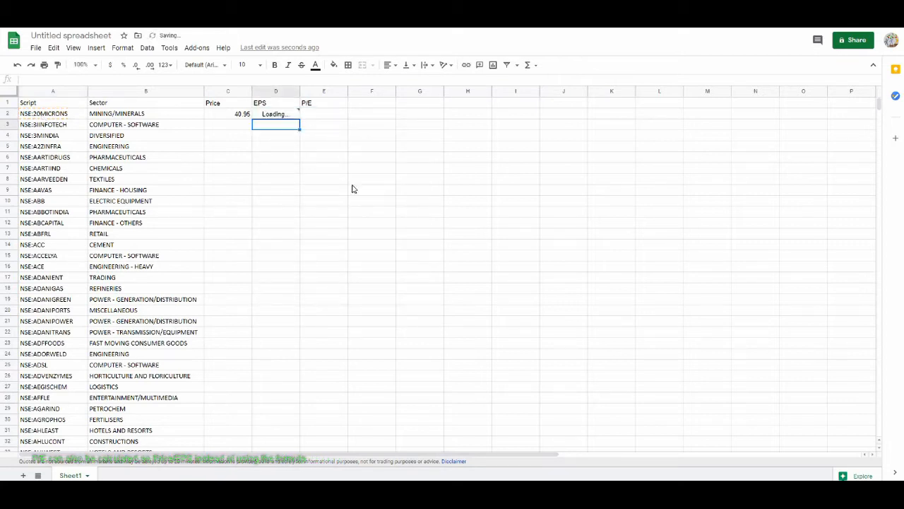
# - In E2, enter =GOOGLEFINANCE(A2,"pe") to fetch the stock's price-to-earnings ratio
pyautogui.click(318, 117)
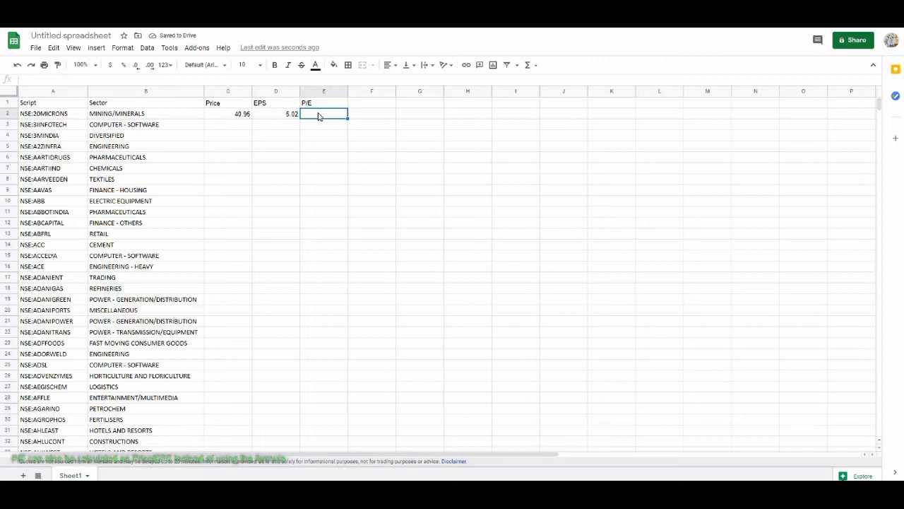
pyautogui.write('=goo')
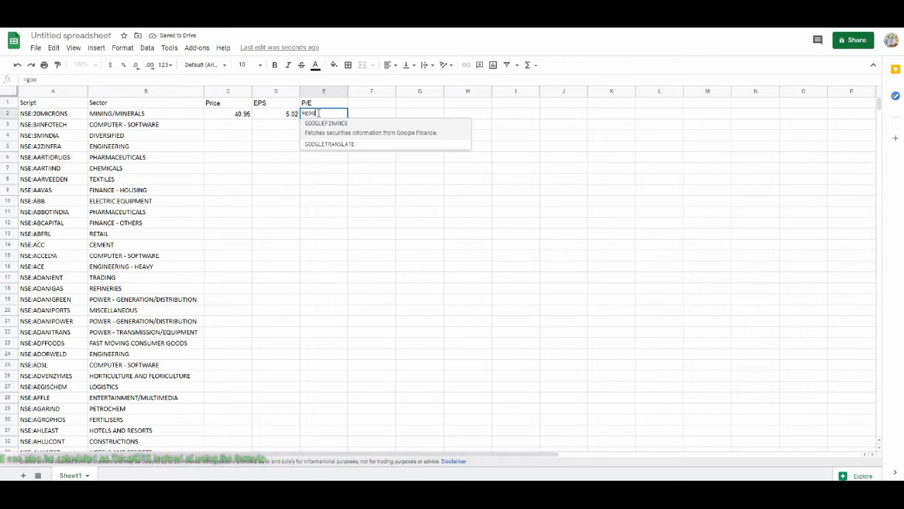
pyautogui.click(360, 124)
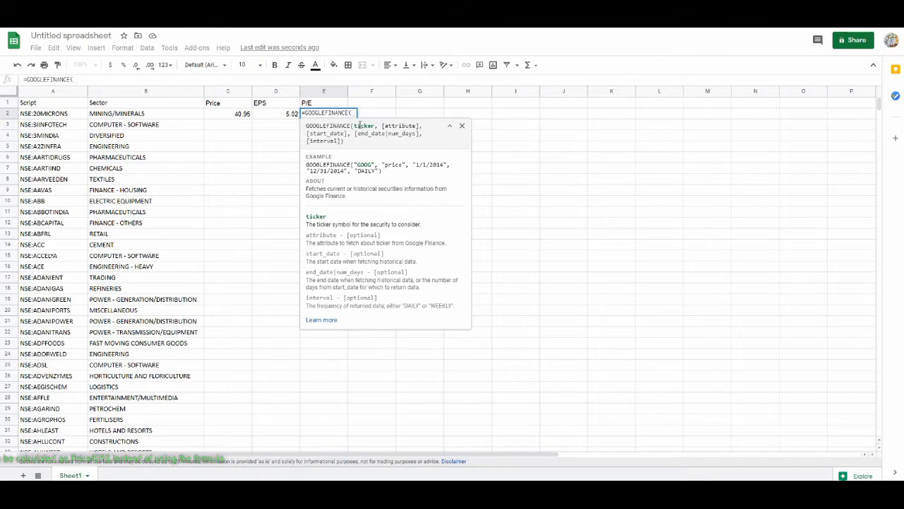
pyautogui.click(77, 115)
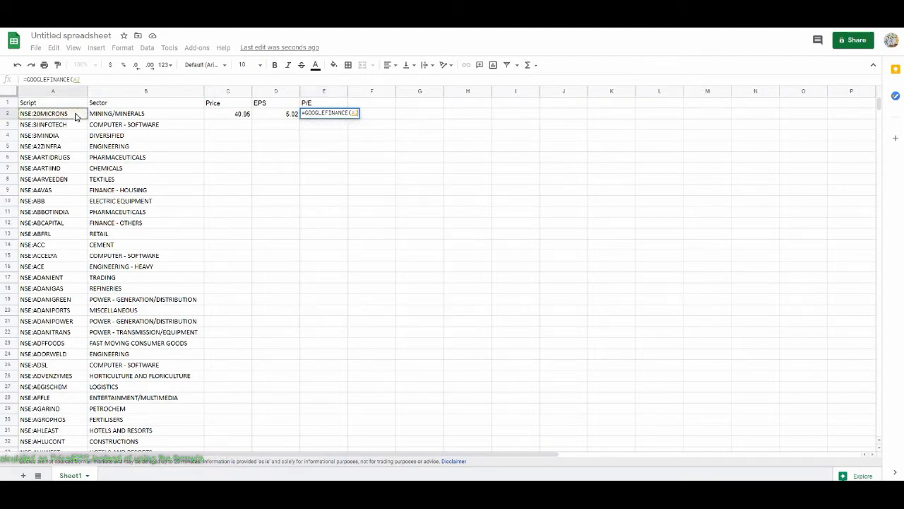
pyautogui.write(',')
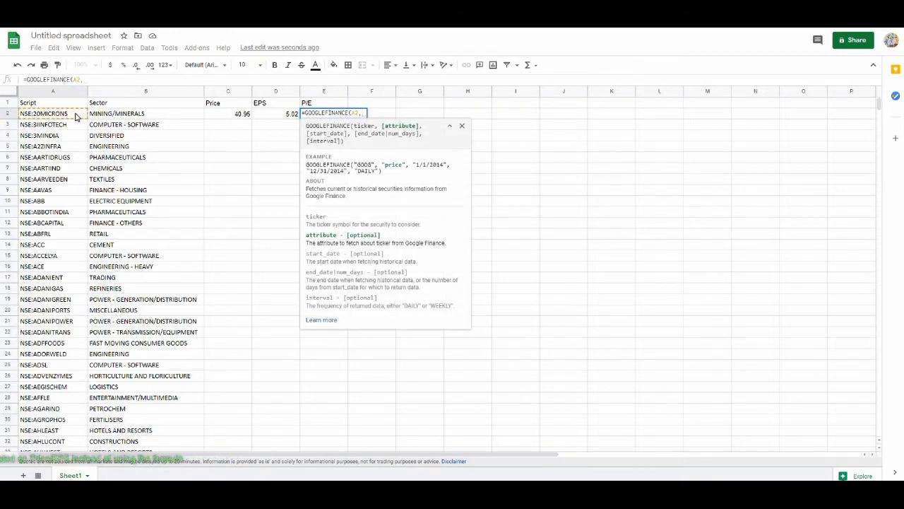
pyautogui.write('"p')
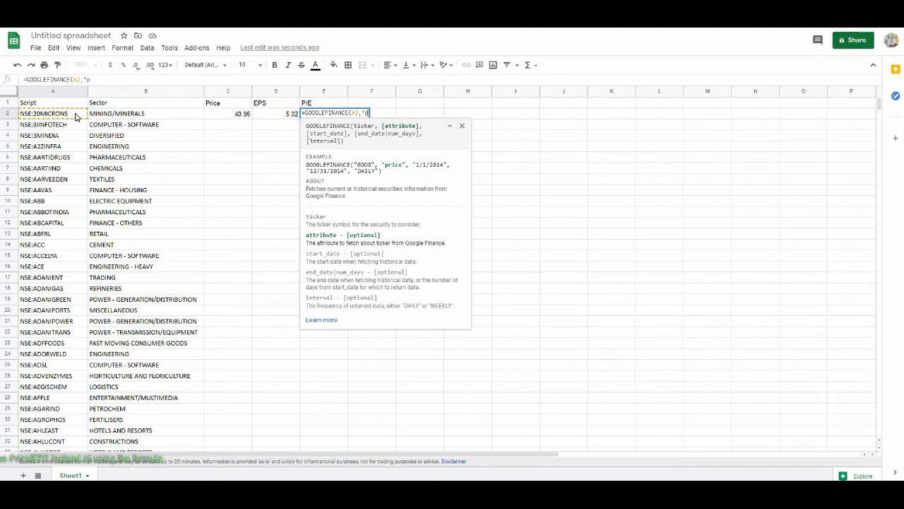
pyautogui.write('e")')
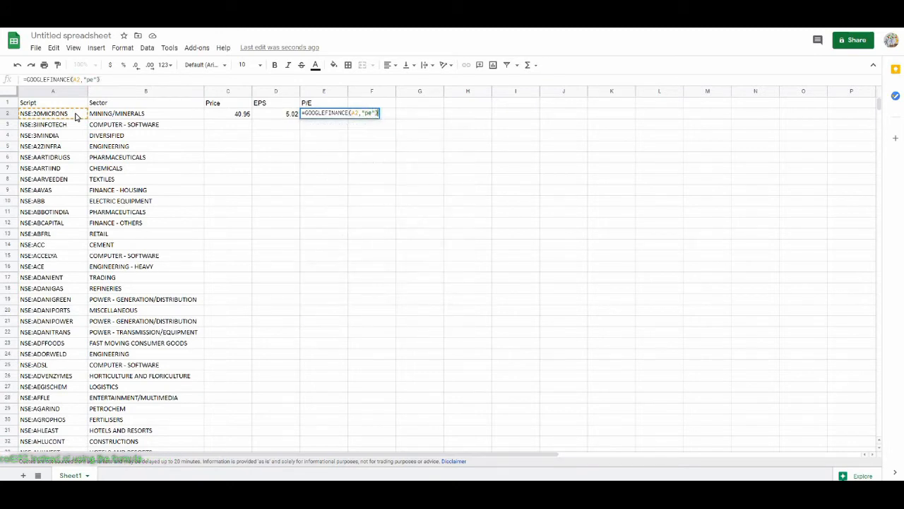
pyautogui.press('Return')
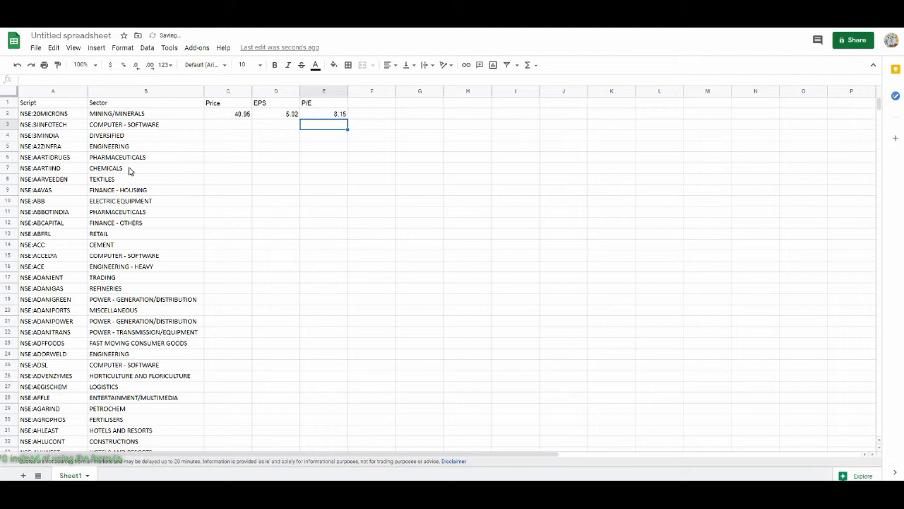
# - Fill the Price, EPS and P/E formulas in row 2 down through all stock rows
pyautogui.click(234, 114)
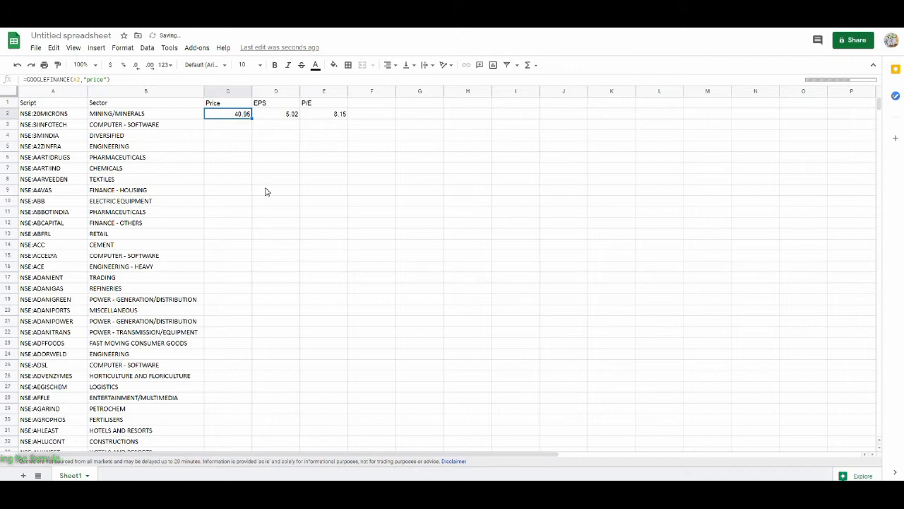
pyautogui.doubleClick(252, 119)
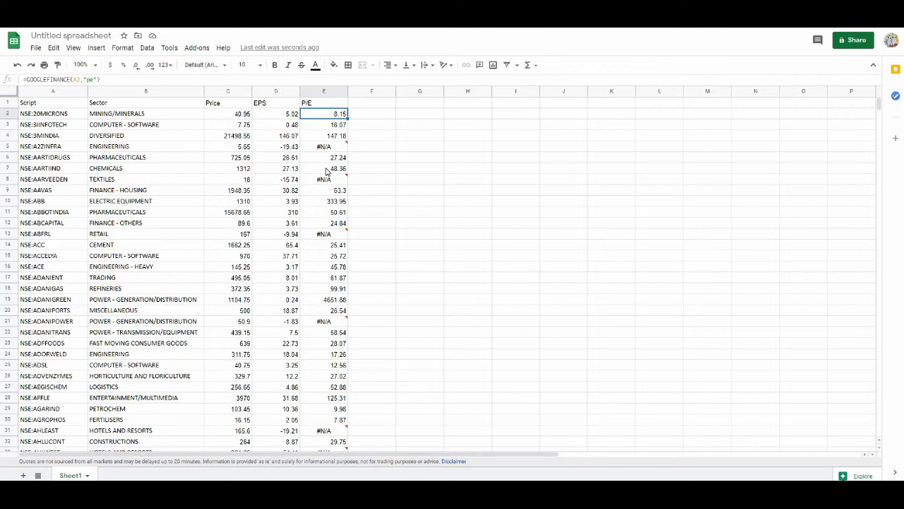
pyautogui.moveTo(318, 152)
# - Publish Sheet1 to the web as Comma-separated values (.csv) and confirm the publication
pyautogui.click(45, 116)
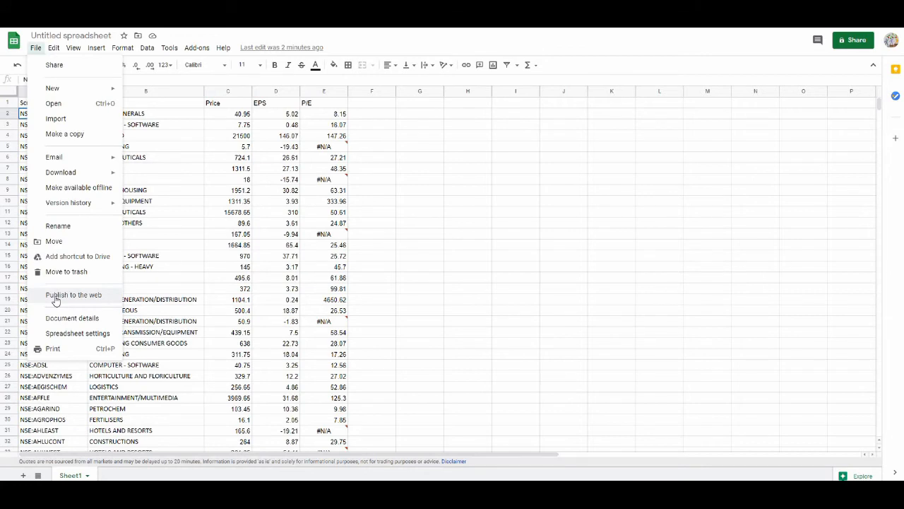
pyautogui.click(65, 297)
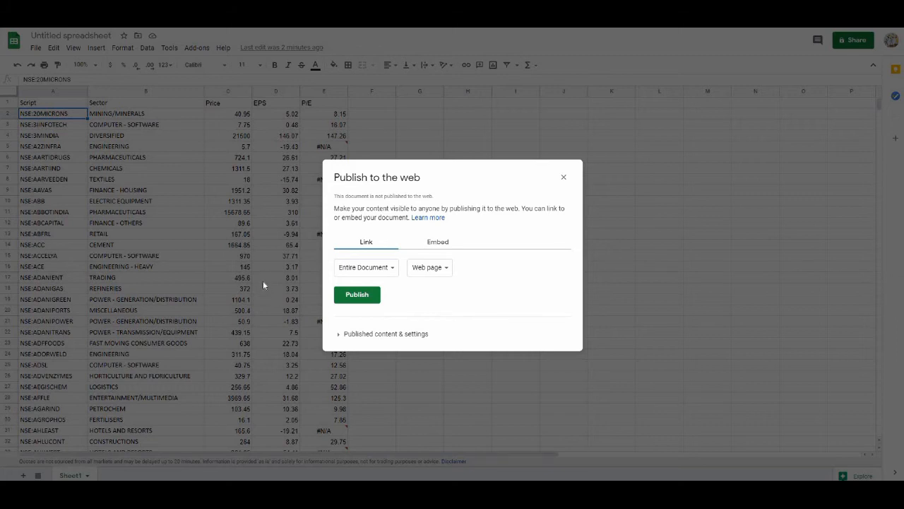
pyautogui.click(393, 271)
pyautogui.click(361, 292)
pyautogui.click(418, 272)
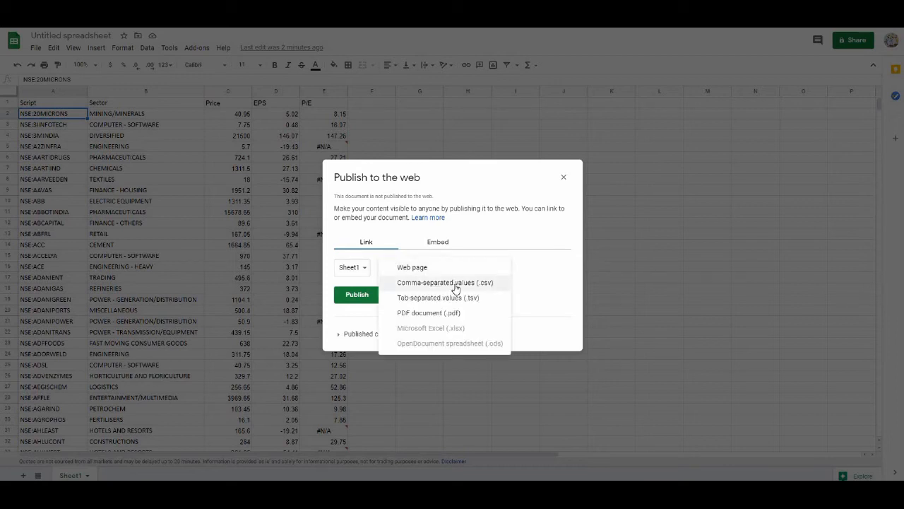
pyautogui.click(456, 286)
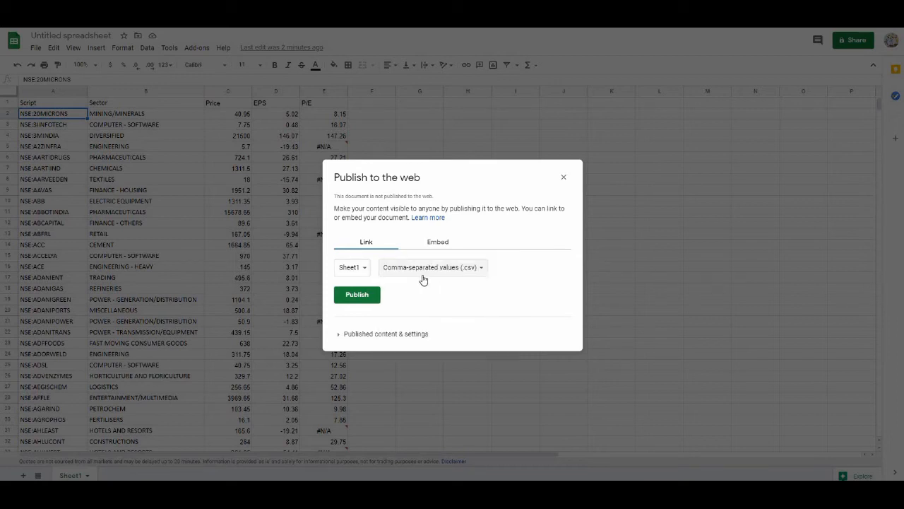
pyautogui.click(357, 295)
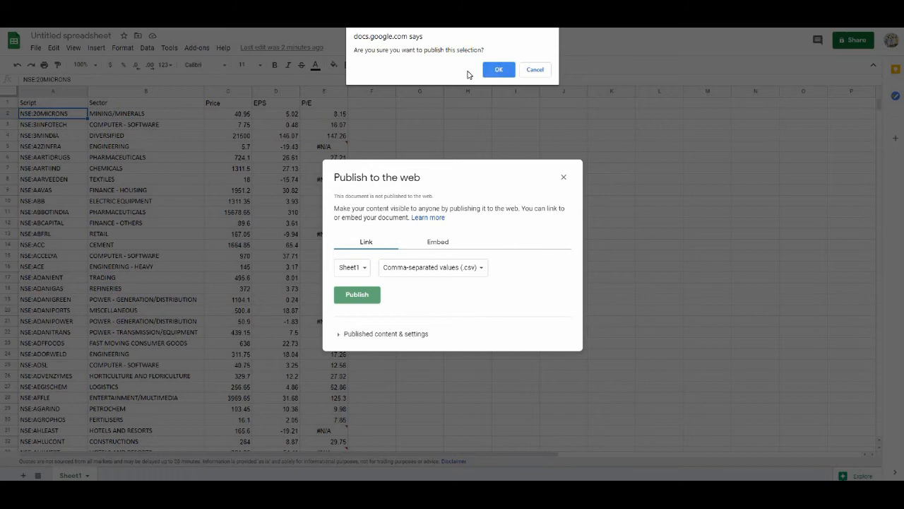
pyautogui.click(498, 69)
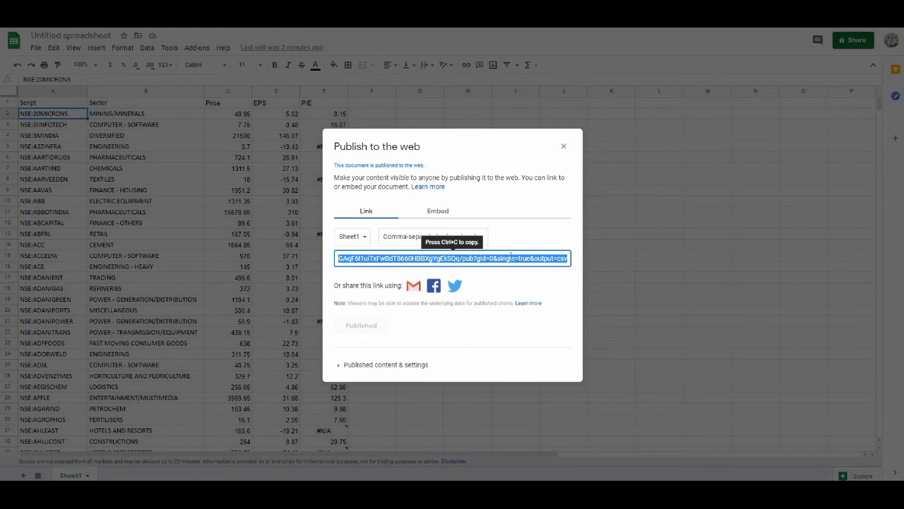
# - Copy the published CSV link
pyautogui.hotkey('ctrl', 'c')
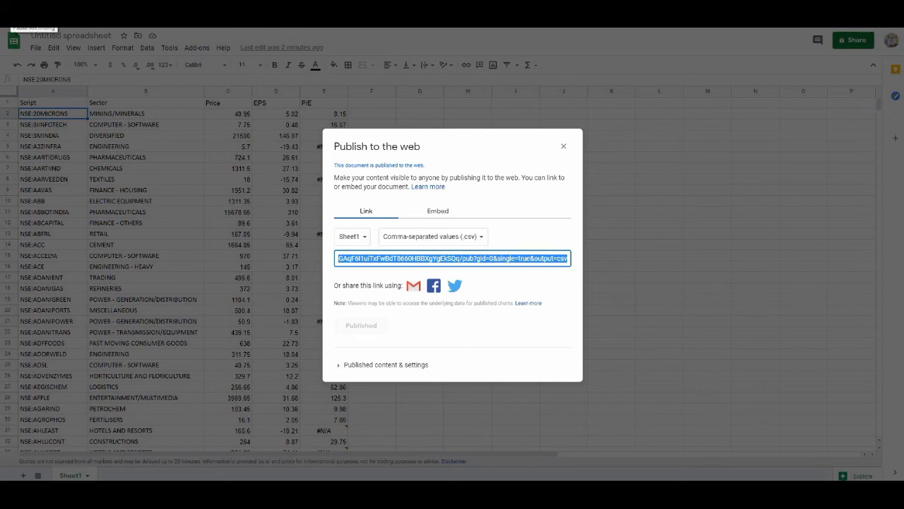
pyautogui.click(29, 24)
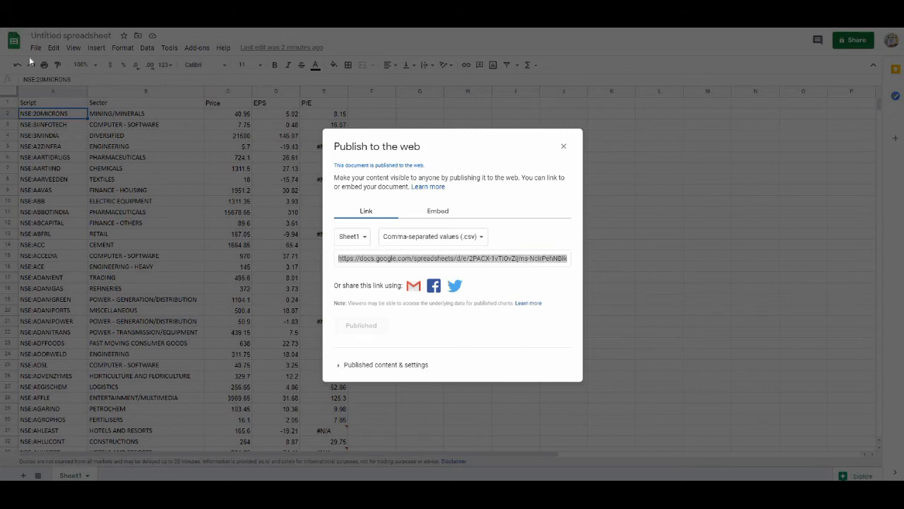
pyautogui.click(446, 259)
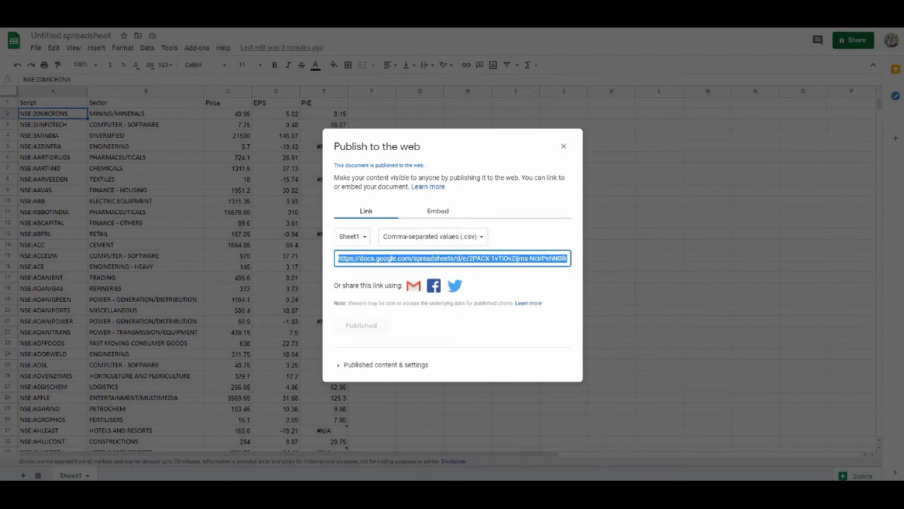
# - Switch to Excel and insert a new worksheet next to List of Stocks
pyautogui.click(338, 459)
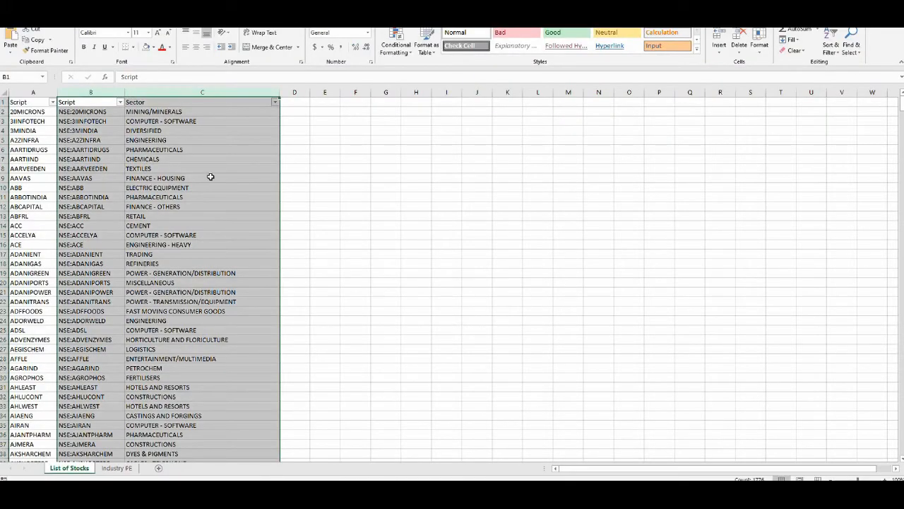
pyautogui.click(217, 110)
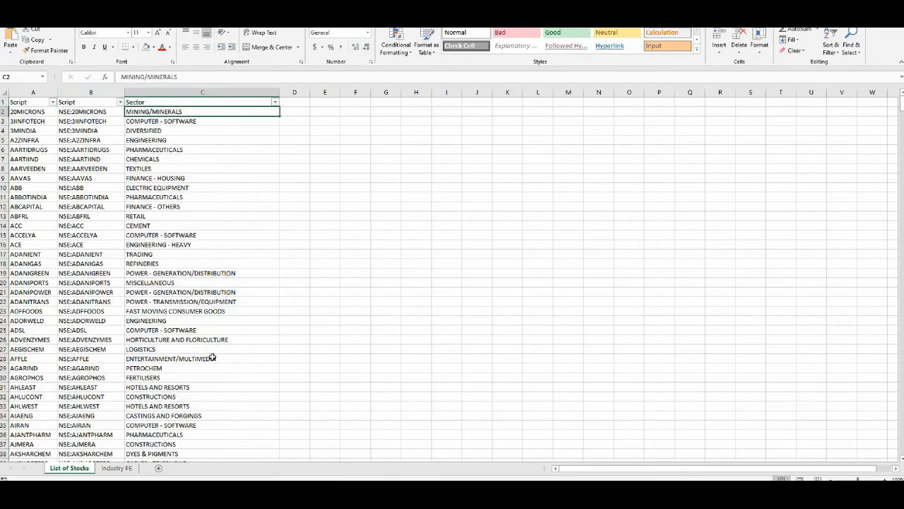
pyautogui.click(159, 467)
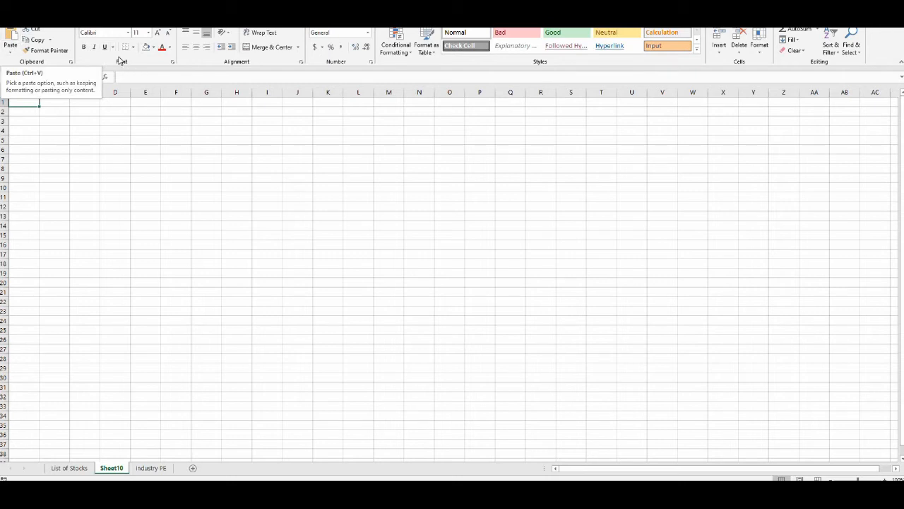
# - Import data From Web by pasting the published CSV link, then open it for transformation
pyautogui.click(168, 19)
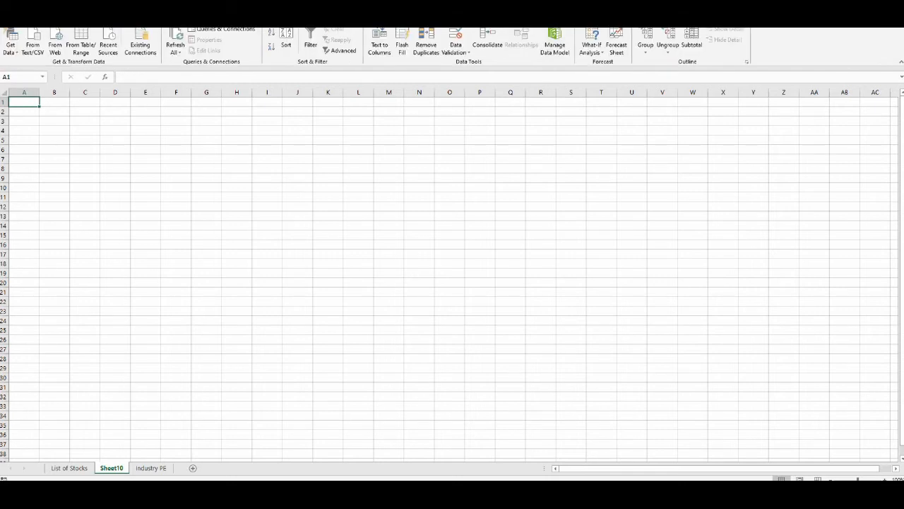
pyautogui.click(56, 51)
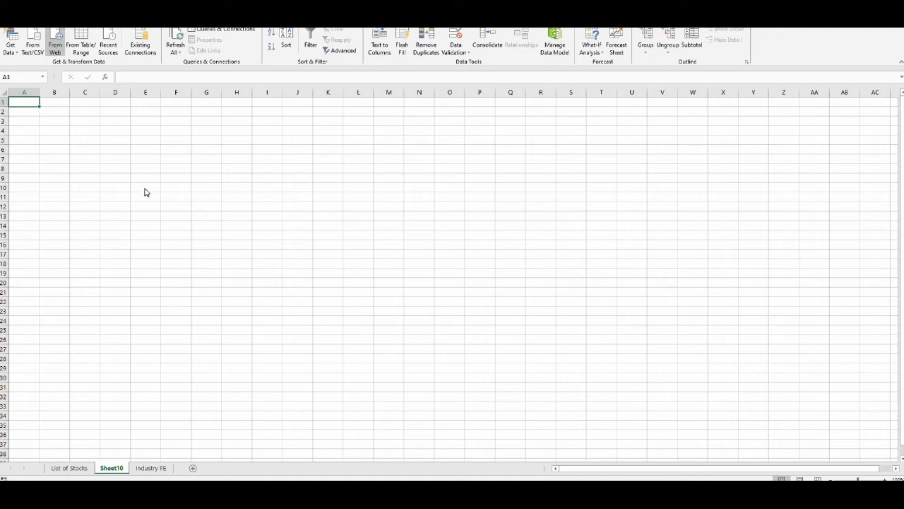
pyautogui.click(323, 241)
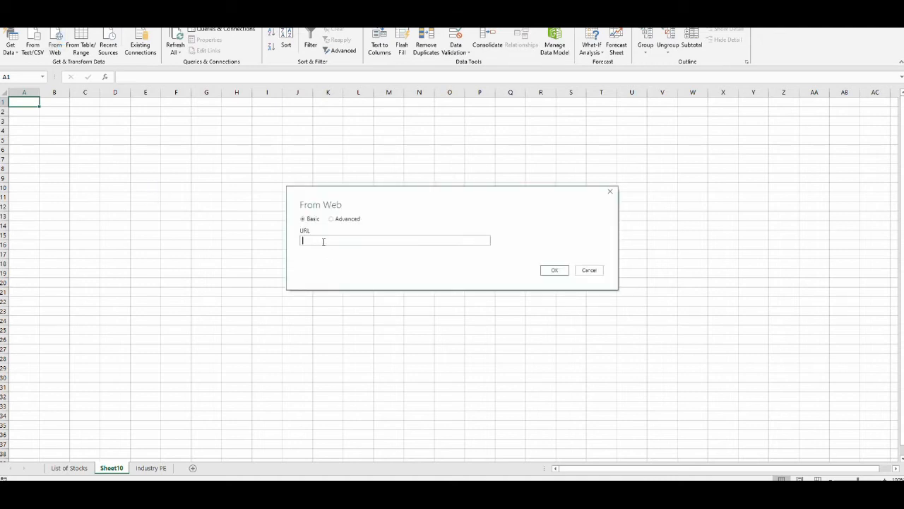
pyautogui.hotkey('ctrl', 'v')
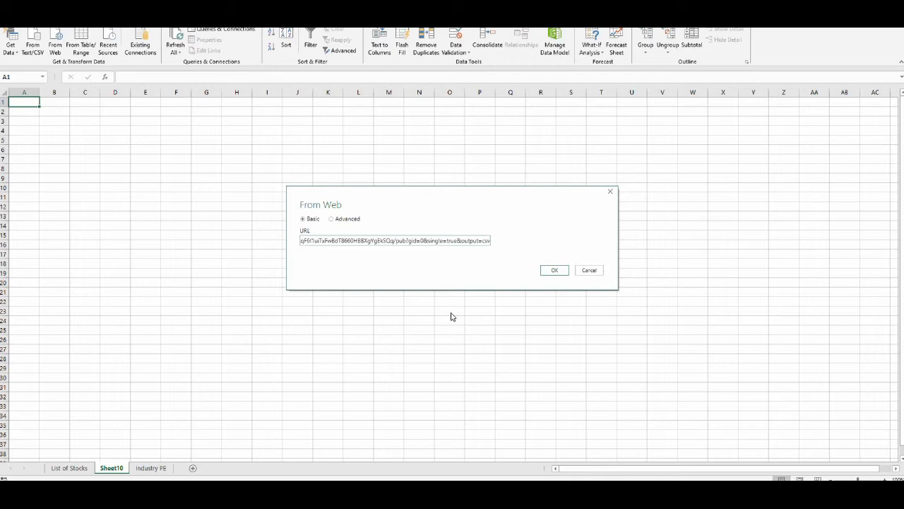
pyautogui.click(554, 272)
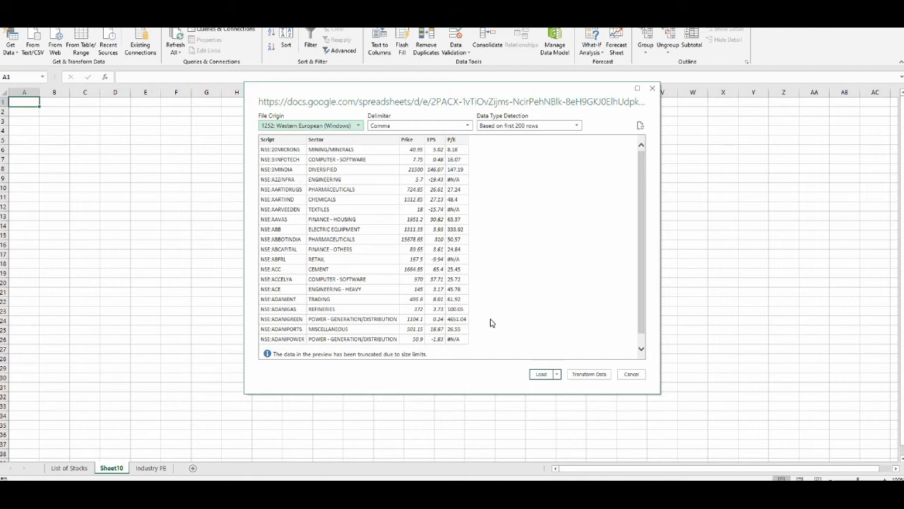
pyautogui.click(590, 374)
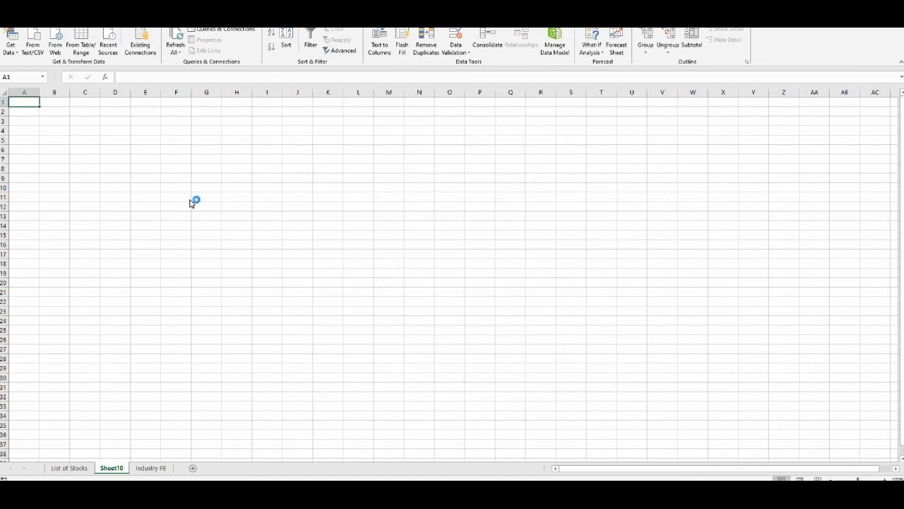
pyautogui.click(698, 133)
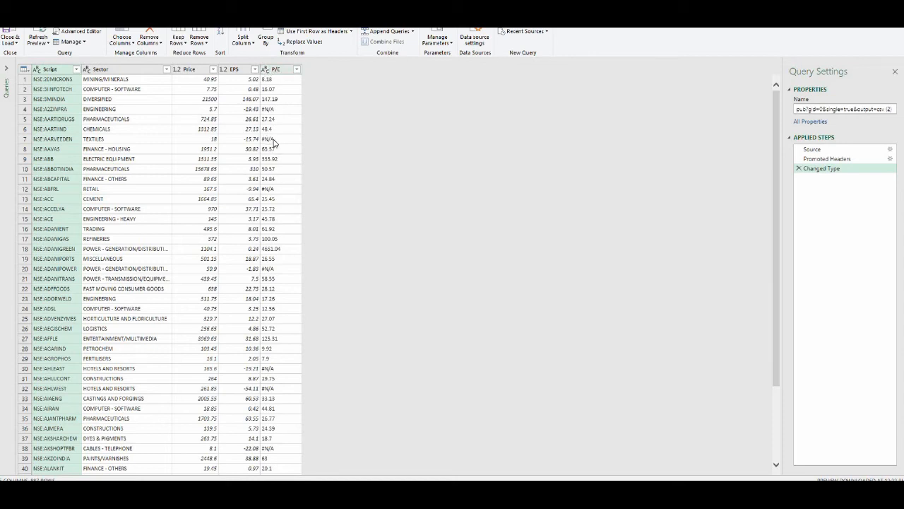
# - Change the P/E column's data type to Decimal Number, then close and load the query
pyautogui.click(266, 71)
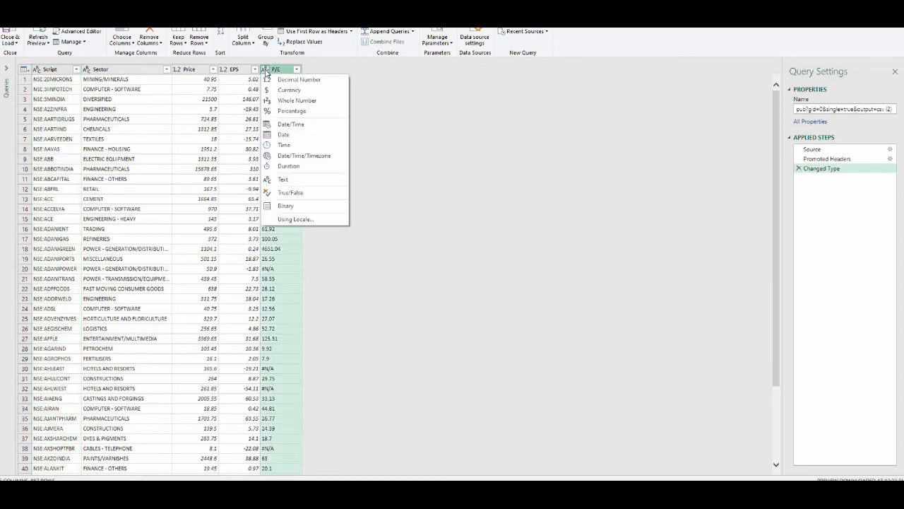
pyautogui.click(306, 79)
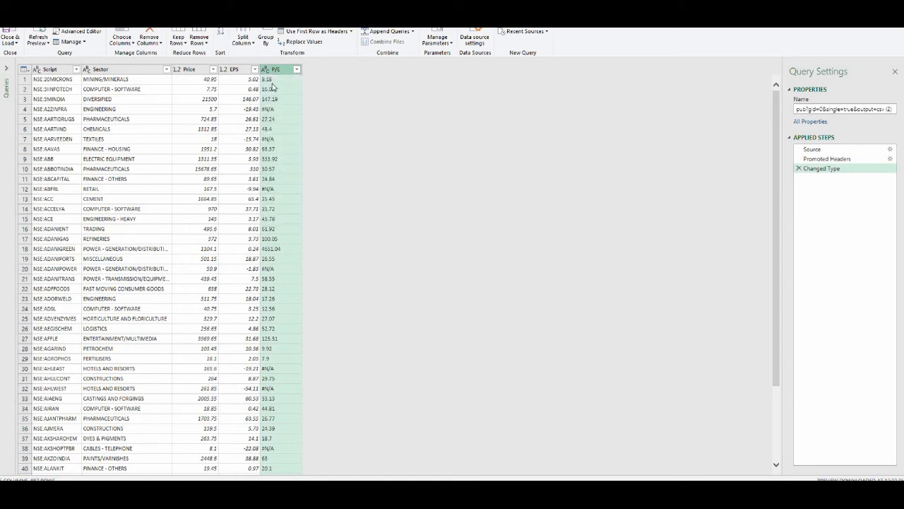
pyautogui.click(450, 266)
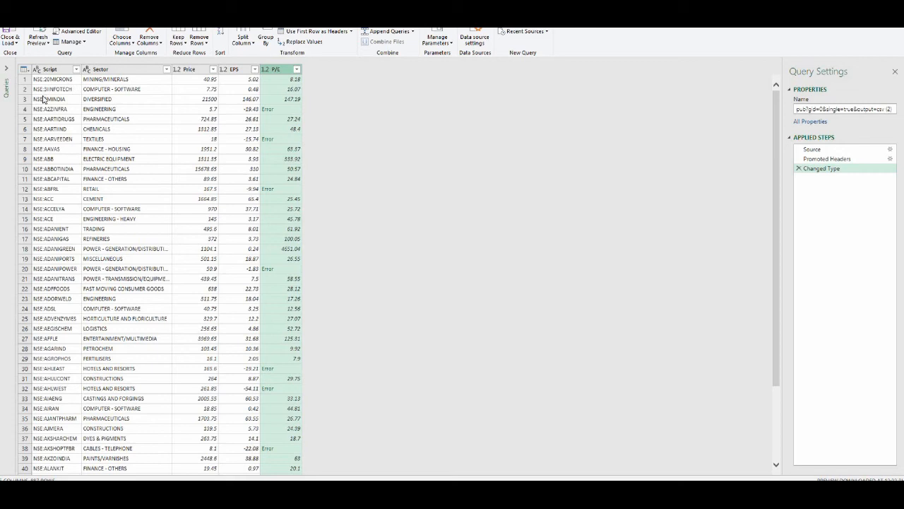
pyautogui.click(9, 34)
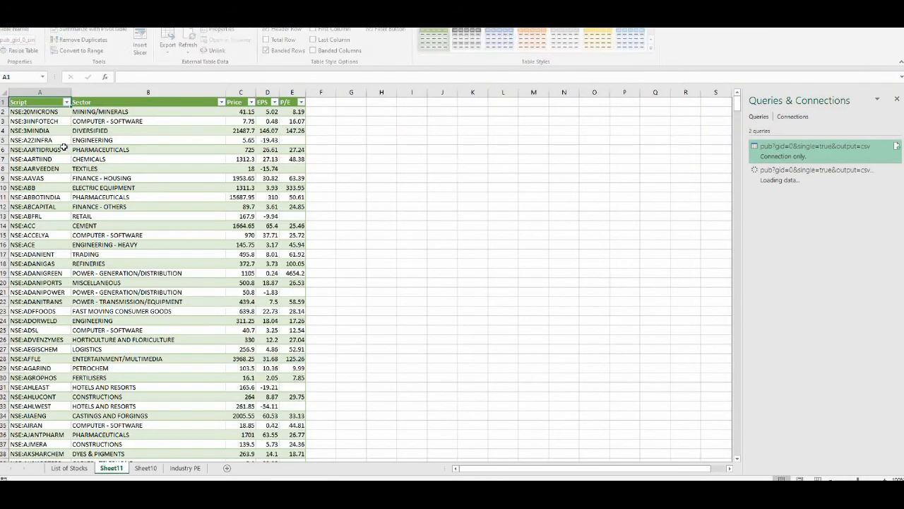
# - Inspect the imported stock table's Script, Sector, Price, EPS and P/E columns
pyautogui.click(157, 194)
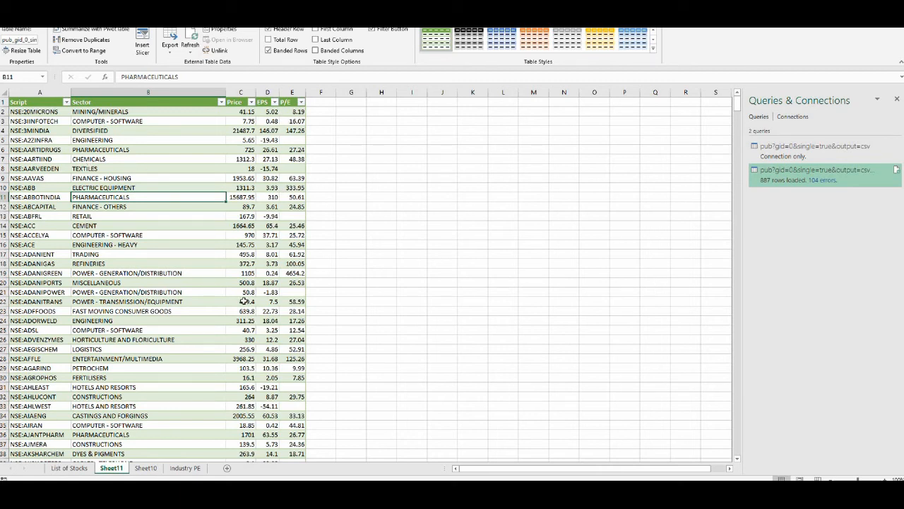
pyautogui.click(53, 177)
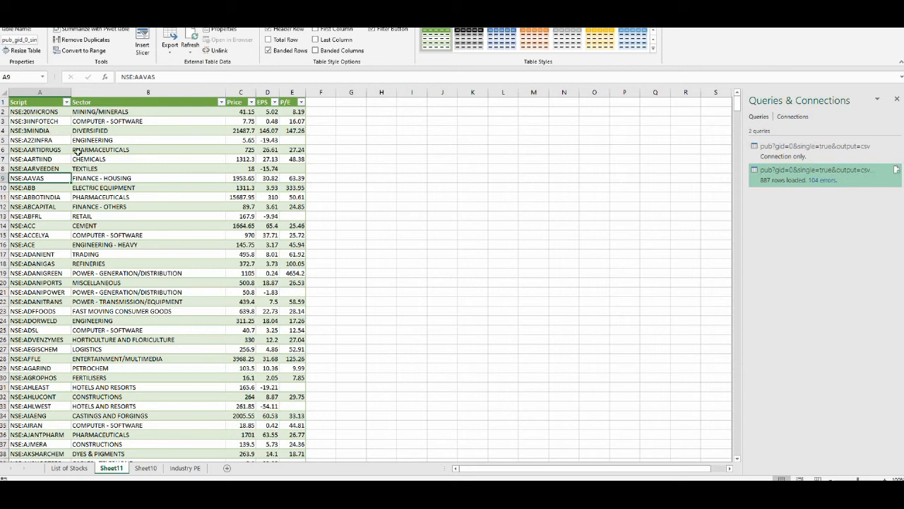
pyautogui.click(50, 113)
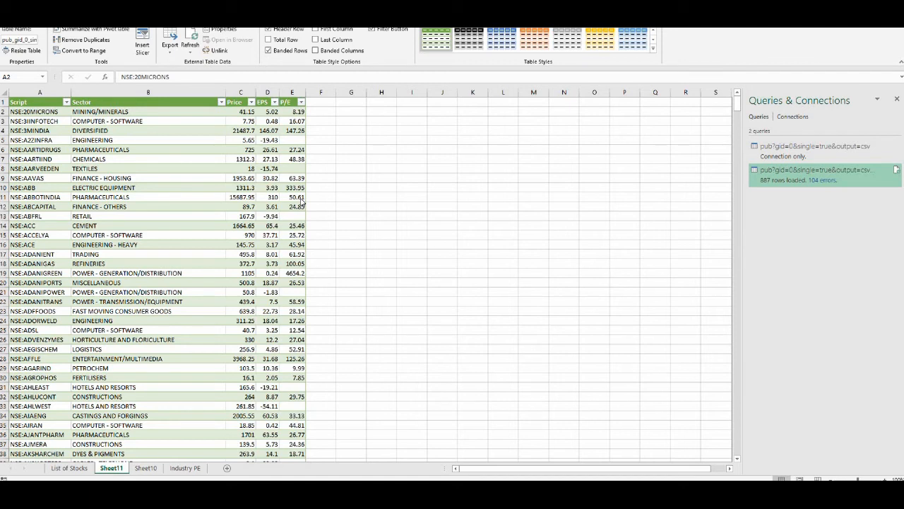
pyautogui.click(127, 112)
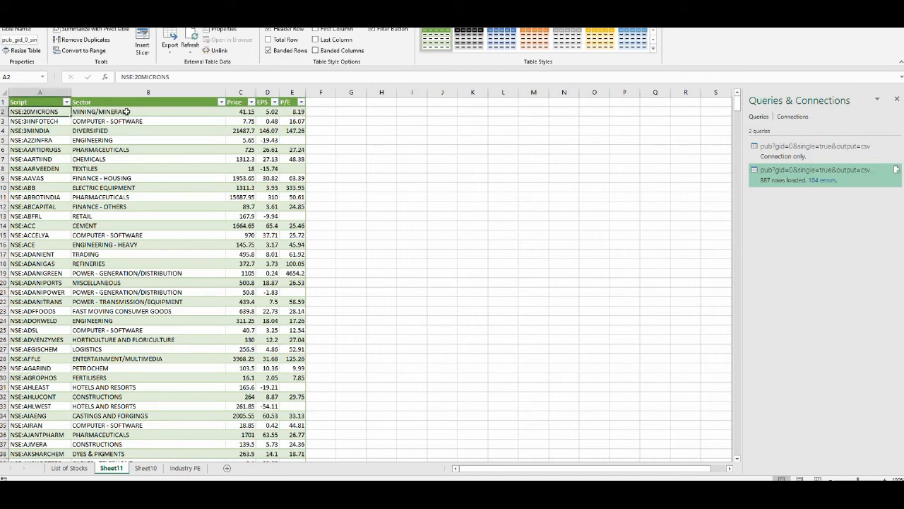
pyautogui.click(120, 112)
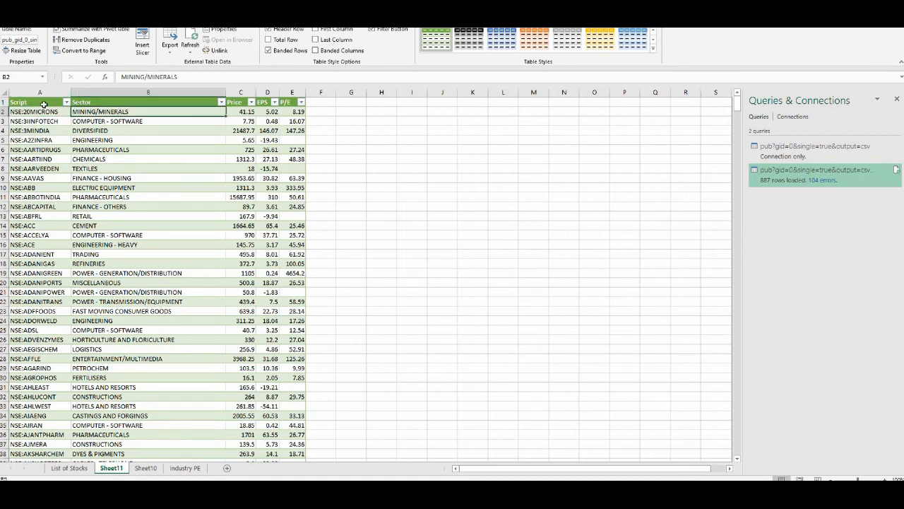
pyautogui.click(42, 112)
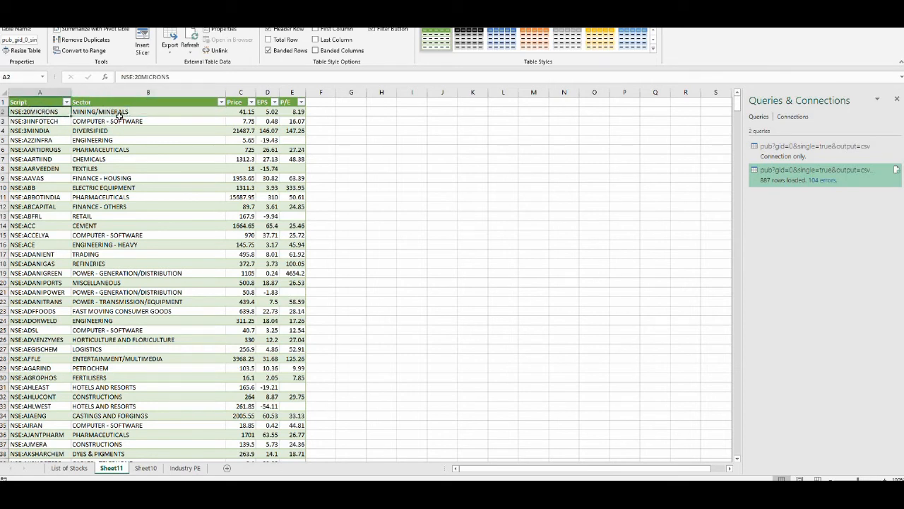
pyautogui.click(118, 113)
pyautogui.press('Down')
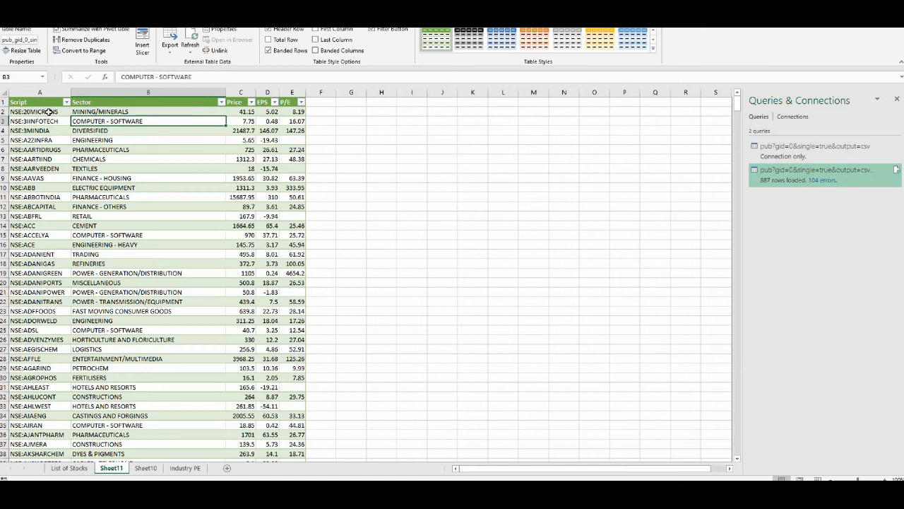
pyautogui.click(49, 112)
pyautogui.click(143, 114)
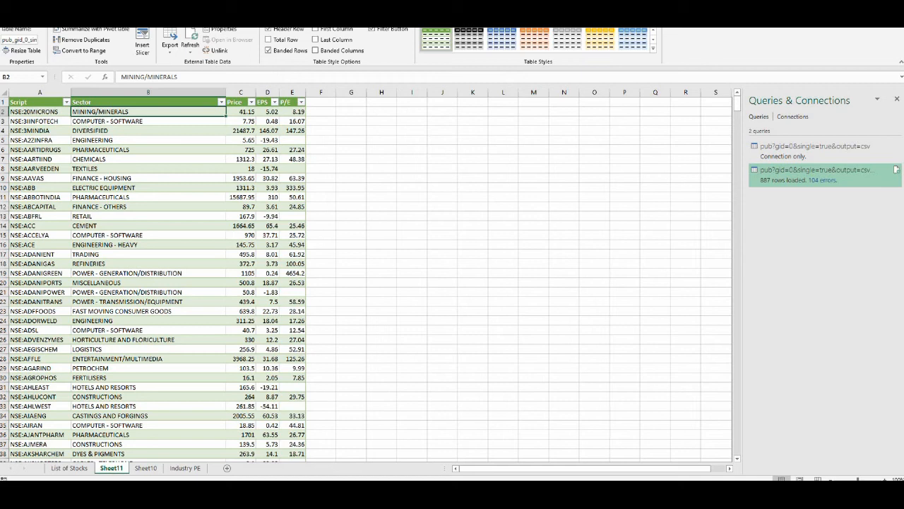
# - Add a new table column headed "industry P/E" next to P/E and widen it
pyautogui.click(320, 101)
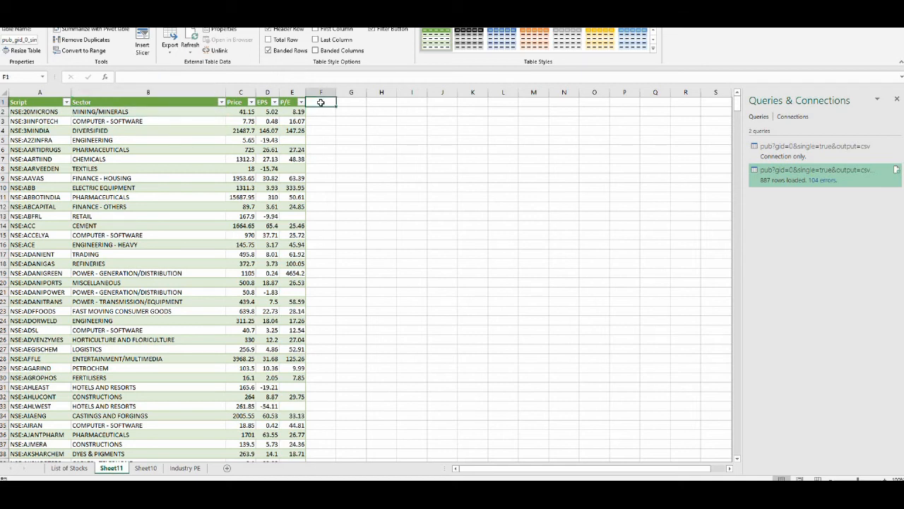
pyautogui.write('industry P')
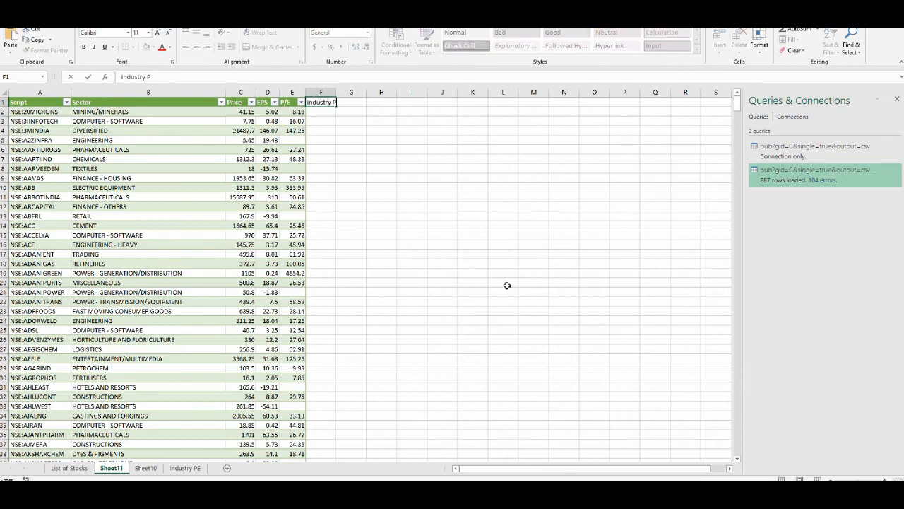
pyautogui.write('/E')
pyautogui.hotkey('ctrl', 'Return')
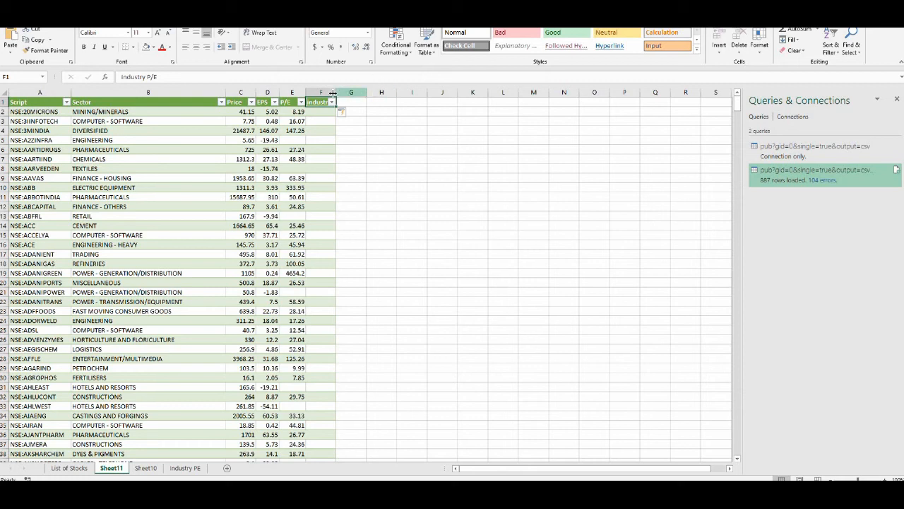
pyautogui.moveTo(337, 91); pyautogui.dragTo(361, 92)
pyautogui.click(333, 111)
pyautogui.click(185, 467)
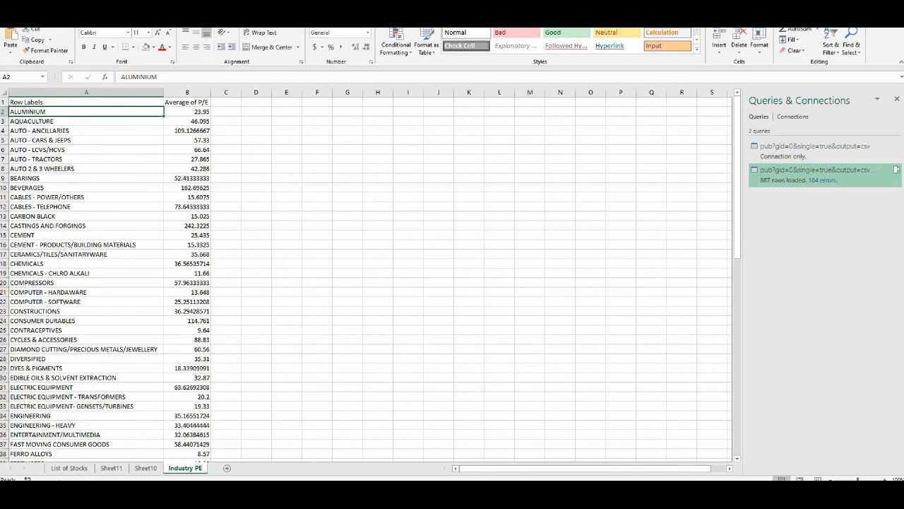
pyautogui.click(70, 468)
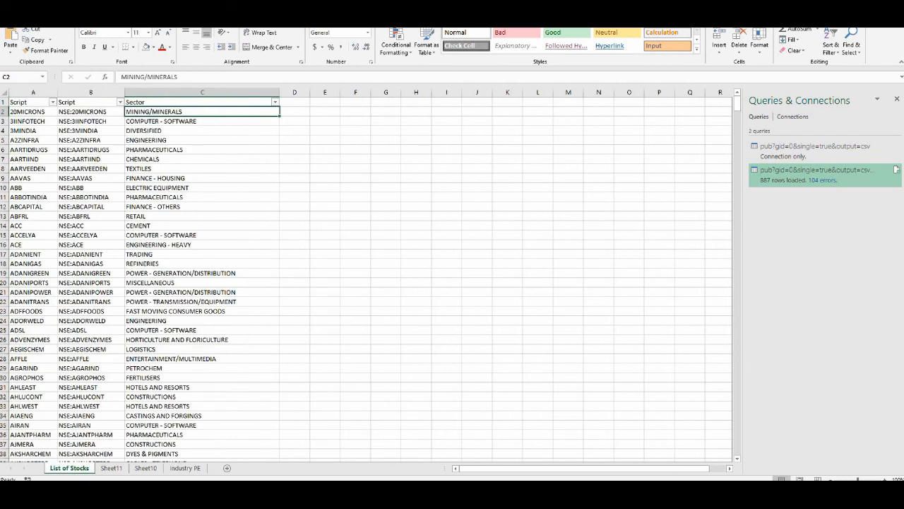
pyautogui.click(117, 470)
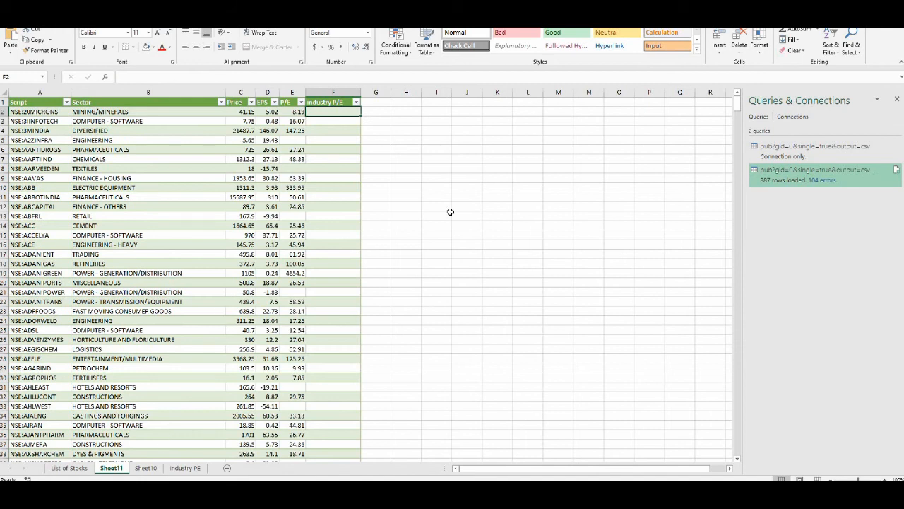
pyautogui.write('=vl')
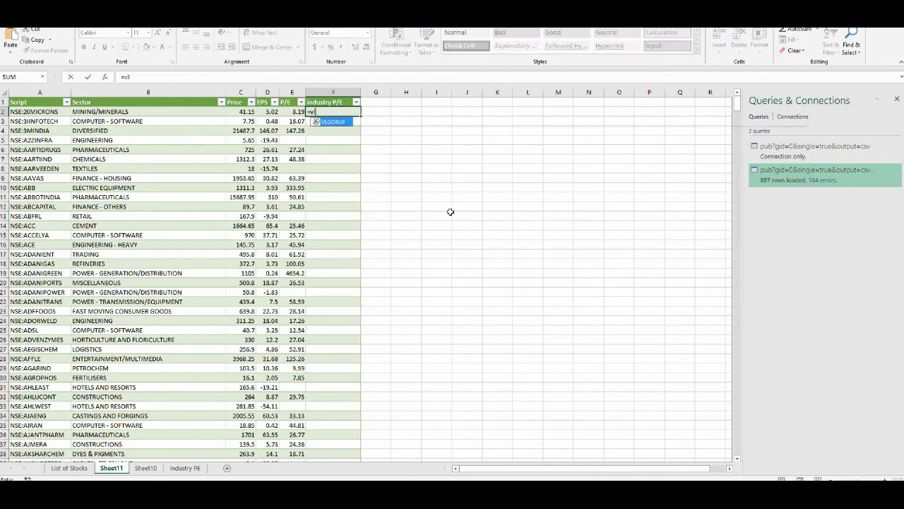
pyautogui.write('ookup(')
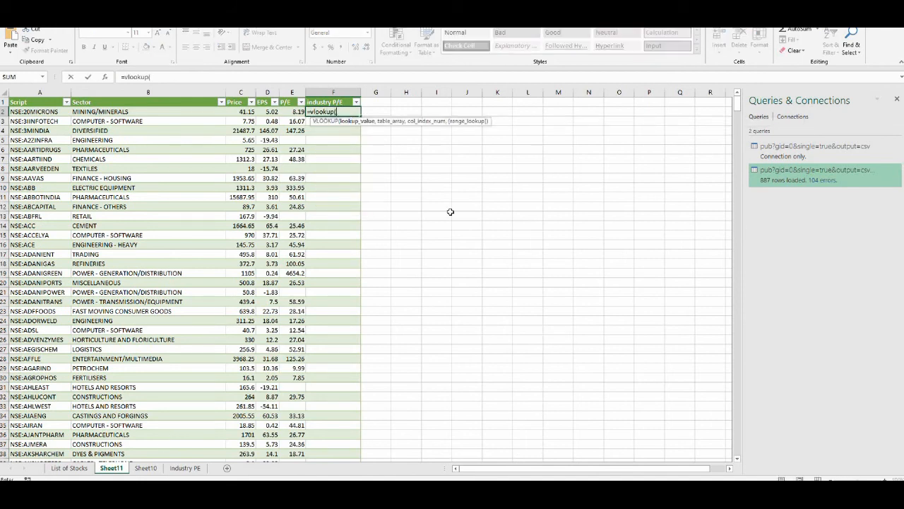
pyautogui.press('Left')
pyautogui.press('Left')
pyautogui.press('Left')
pyautogui.press('Left')
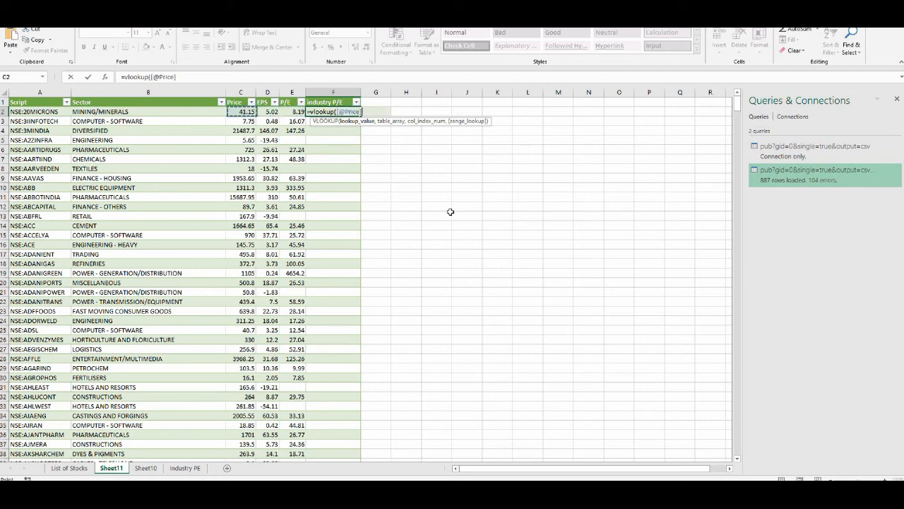
pyautogui.write(',')
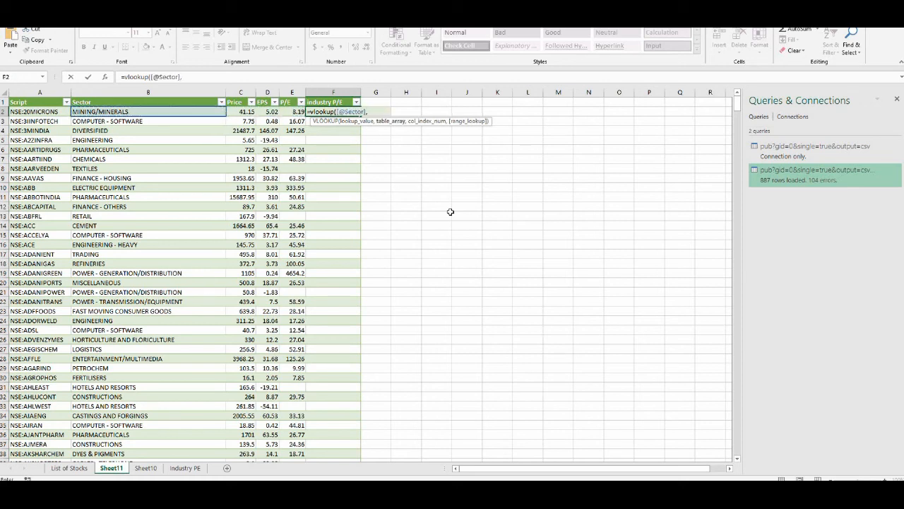
pyautogui.click(186, 467)
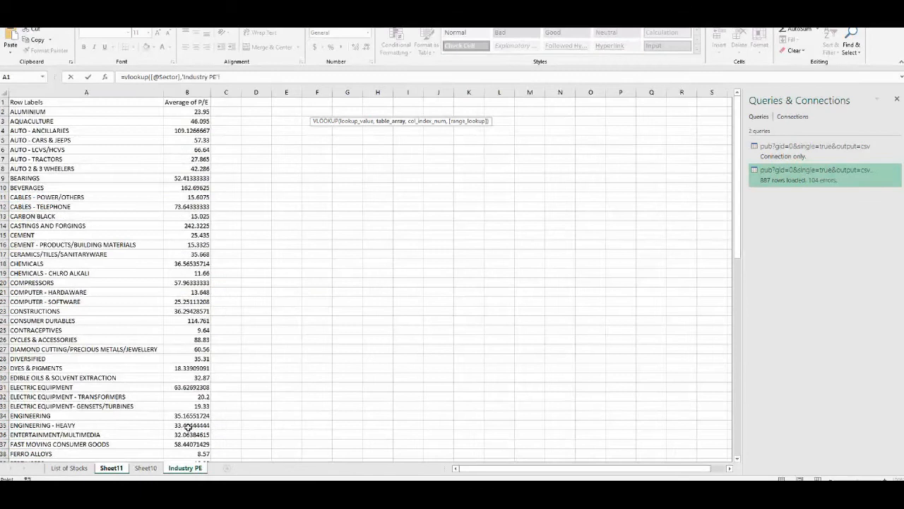
pyautogui.moveTo(131, 93); pyautogui.dragTo(181, 96)
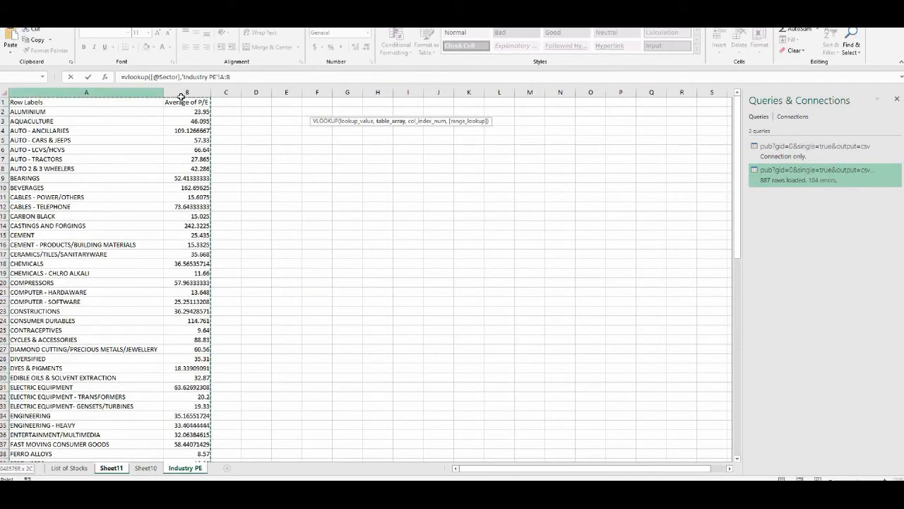
pyautogui.write(',2,')
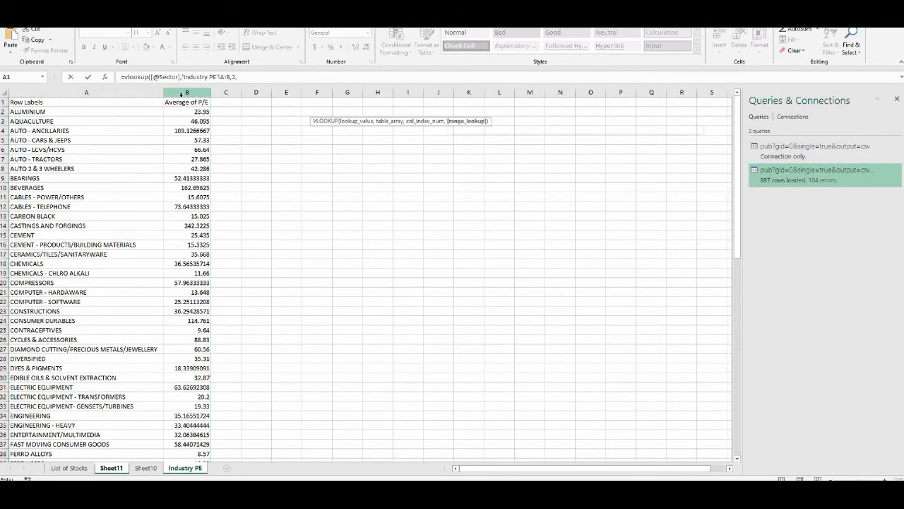
pyautogui.write('false')
pyautogui.press('Return')
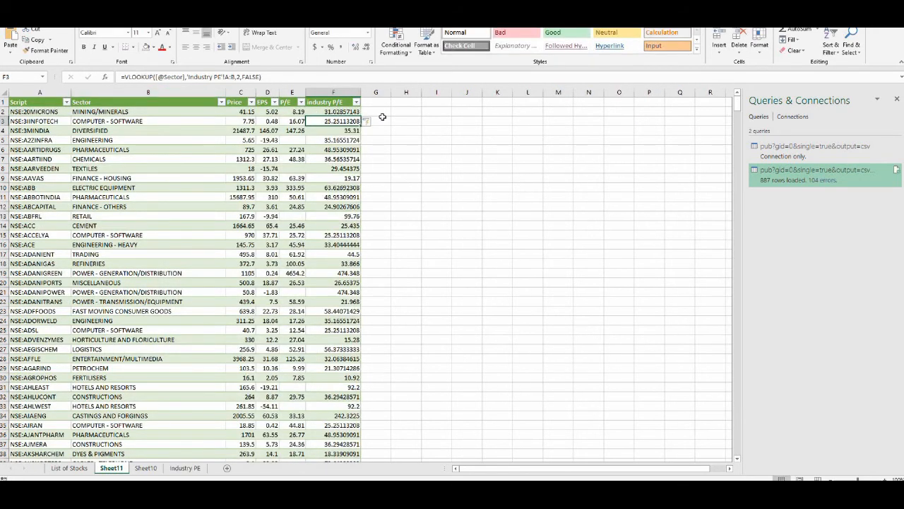
# - Add a new table column headed "Criteria" after industry P/E and widen it
pyautogui.click(378, 103)
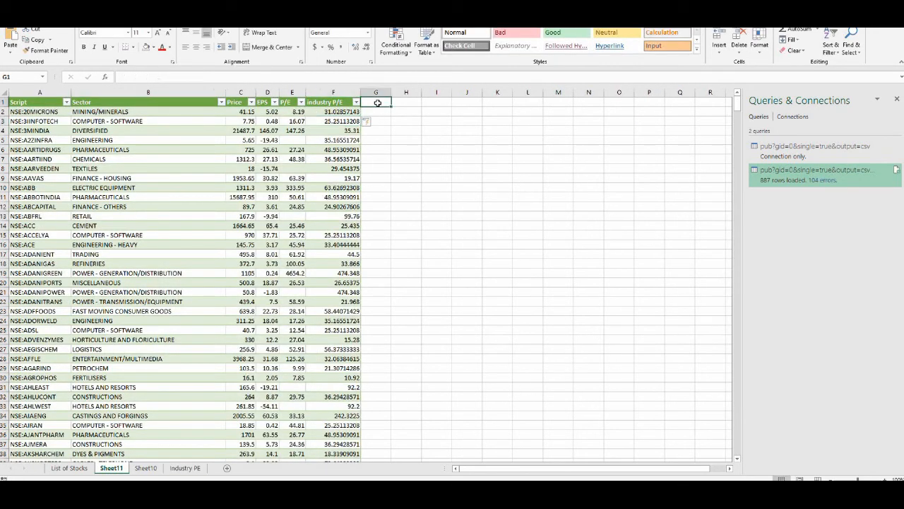
pyautogui.write('Criteria')
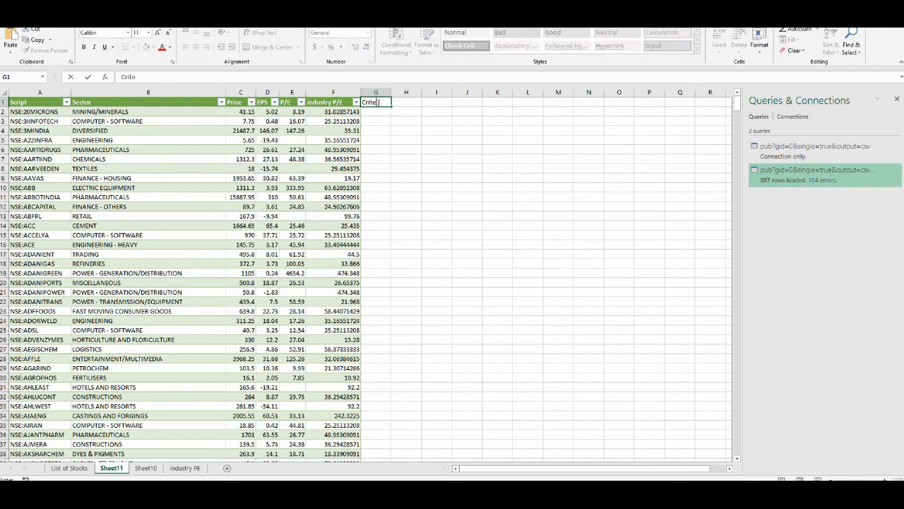
pyautogui.hotkey('ctrl', 'Return')
pyautogui.press('Return')
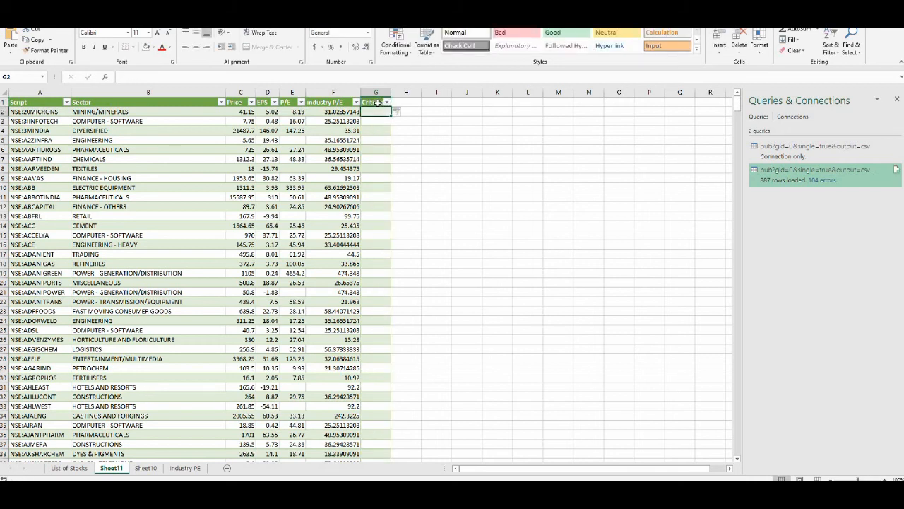
pyautogui.moveTo(392, 92); pyautogui.dragTo(402, 92)
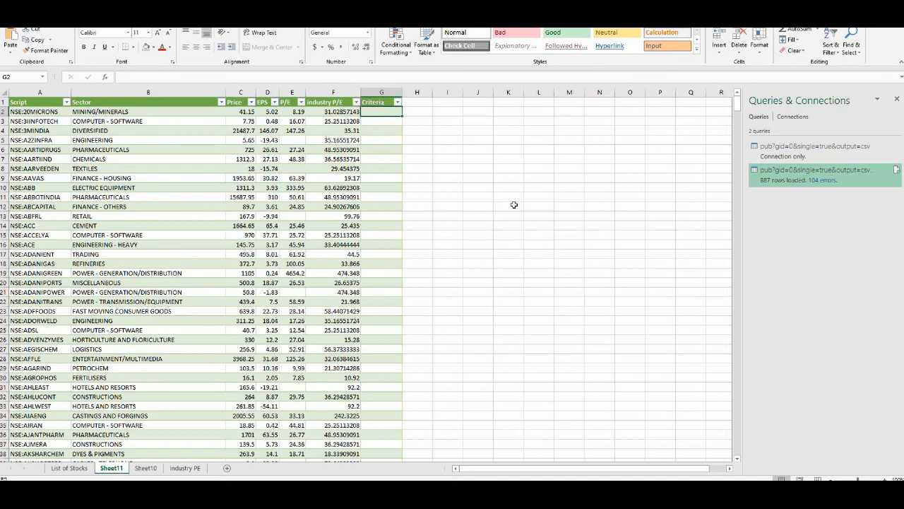
# - Fill the Criteria column with =IF([@[P/E]]<=10,IF([@[P/E]]/[@[industry P/E]]<=0.5,"YES","NO"))
pyautogui.write('i')
pyautogui.write('=')
pyautogui.write('if')
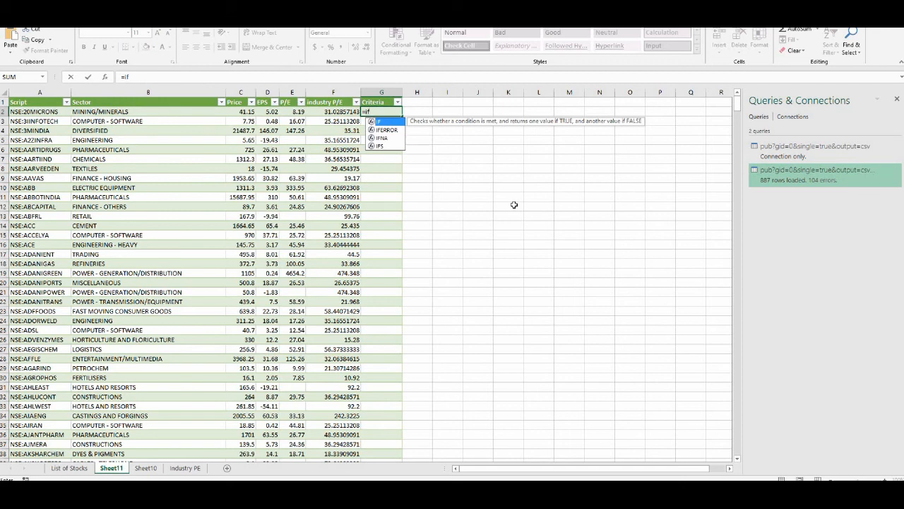
pyautogui.write('(')
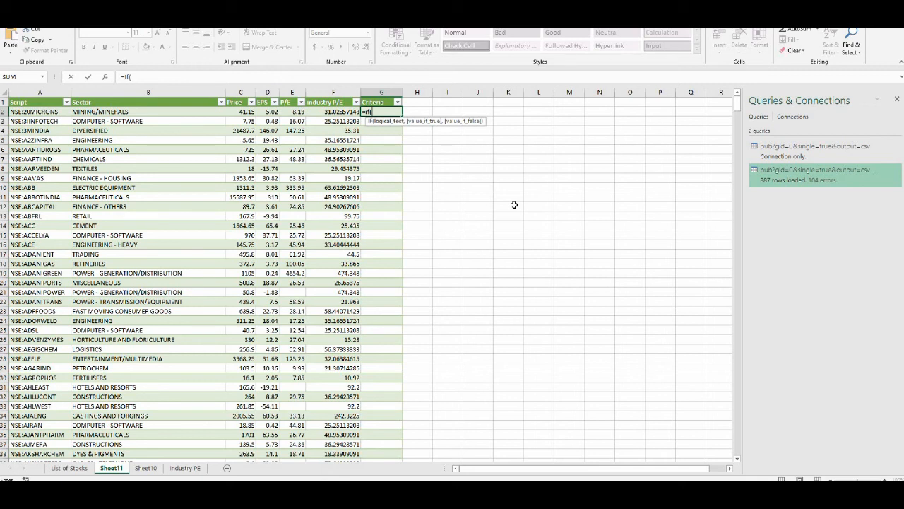
pyautogui.press('Left')
pyautogui.press('Left')
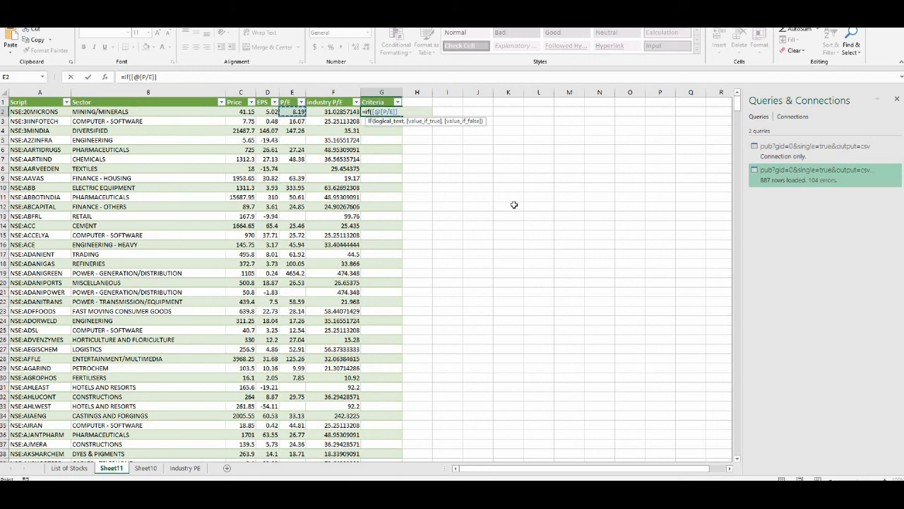
pyautogui.write('<=10,')
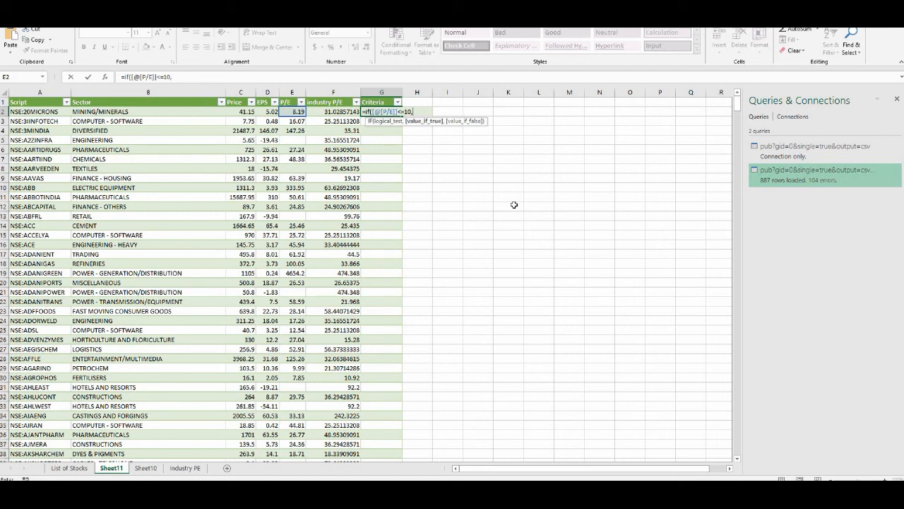
pyautogui.write('if')
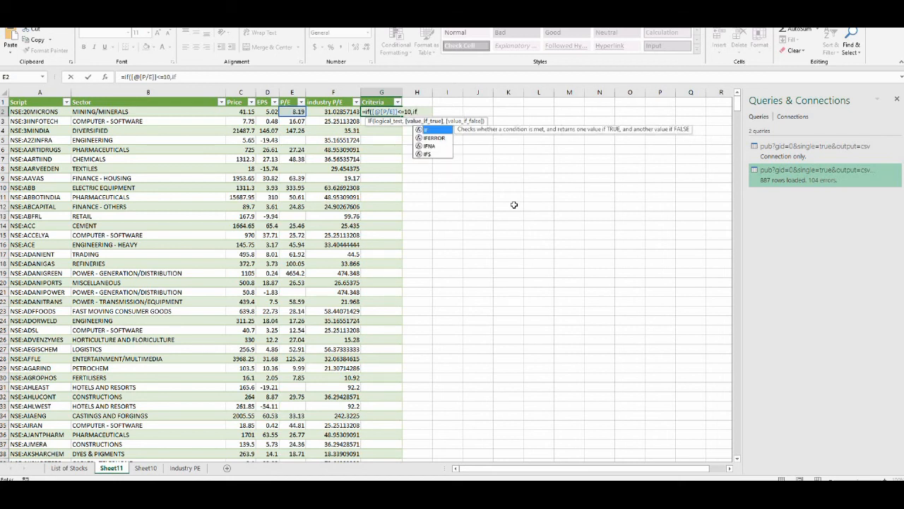
pyautogui.write('(')
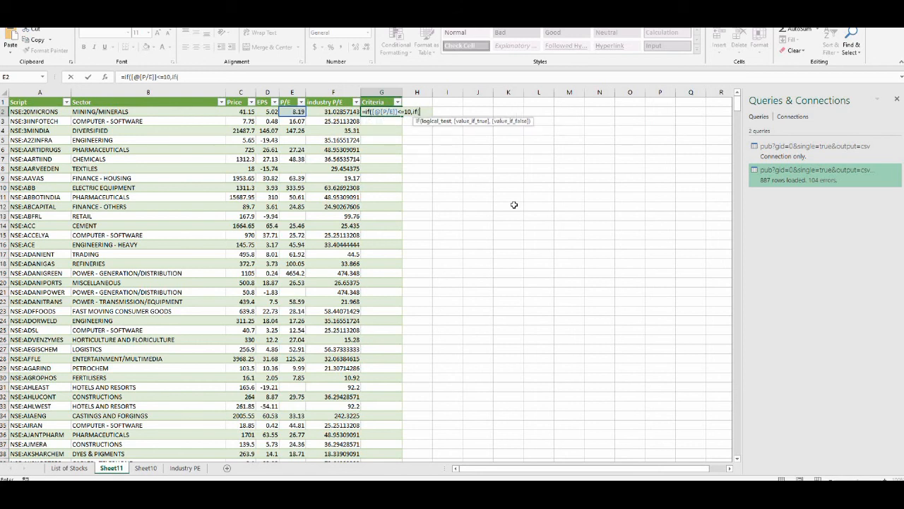
pyautogui.click(290, 112)
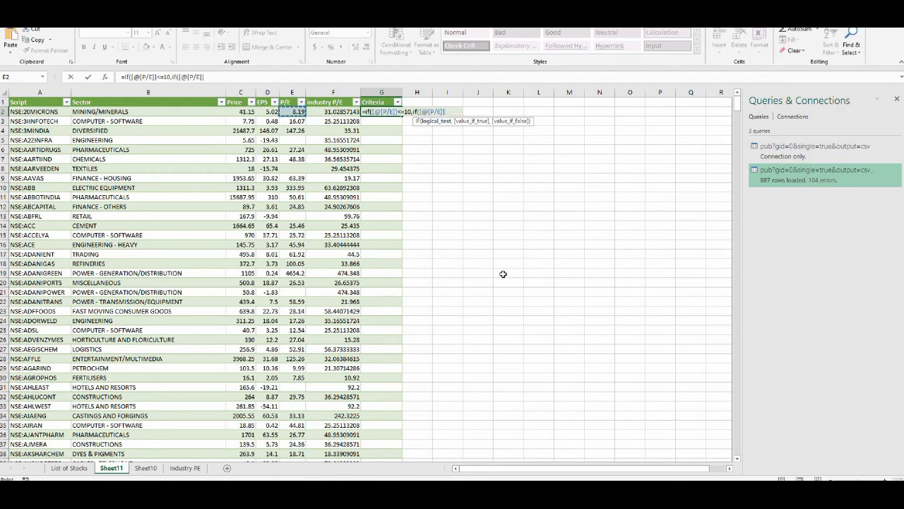
pyautogui.write('/')
pyautogui.press('Left')
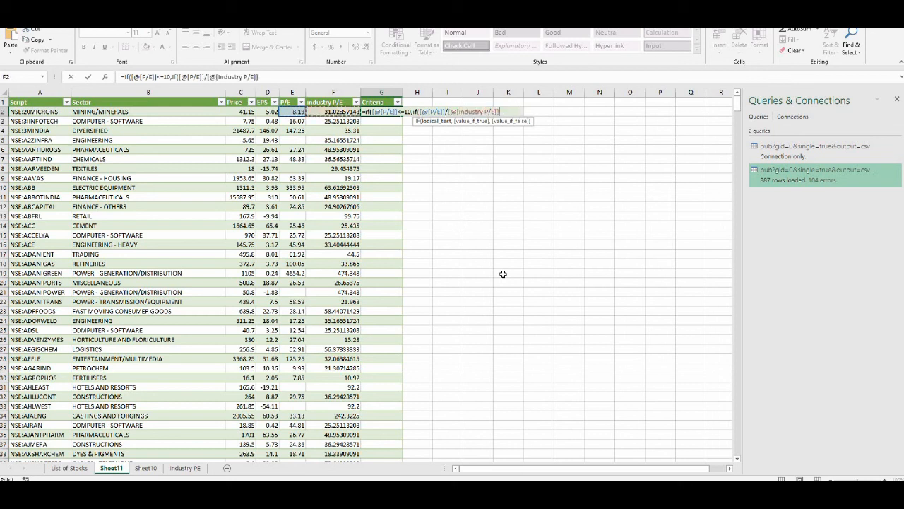
pyautogui.write('<=0.5')
pyautogui.write(',')
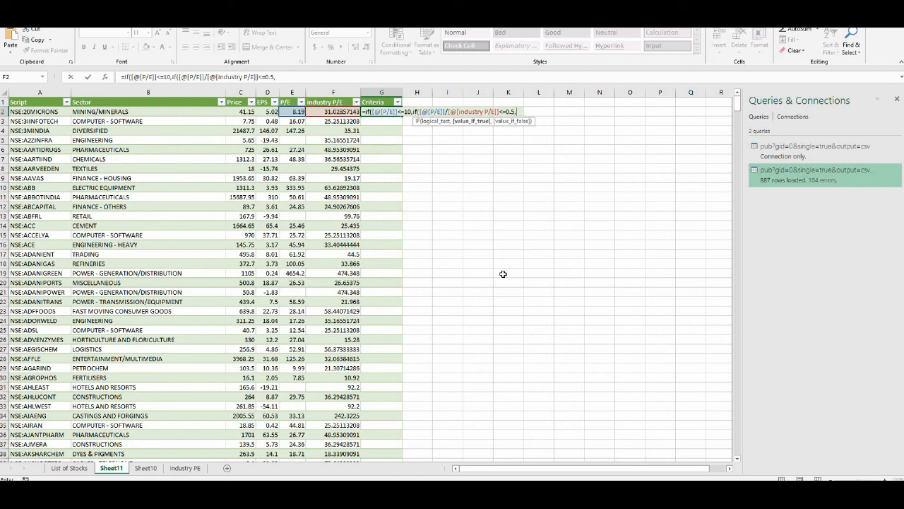
pyautogui.write('"YES",')
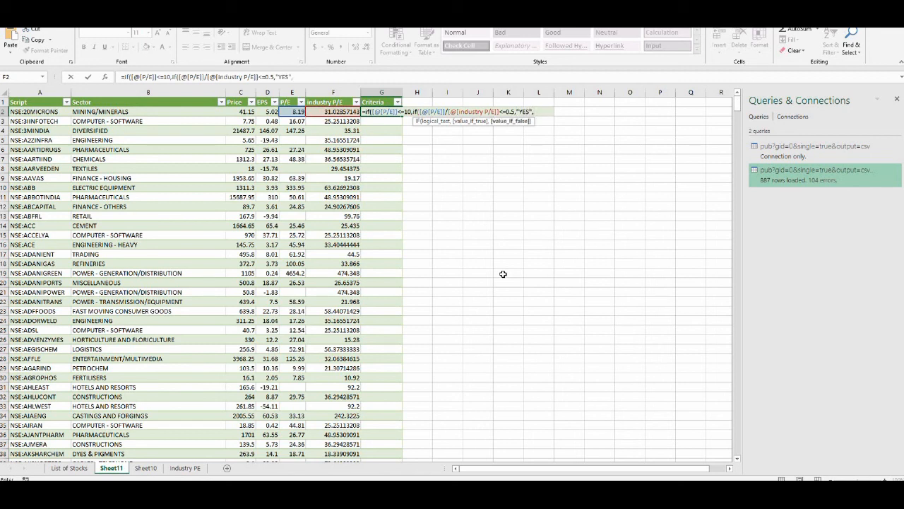
pyautogui.write('"NO"))')
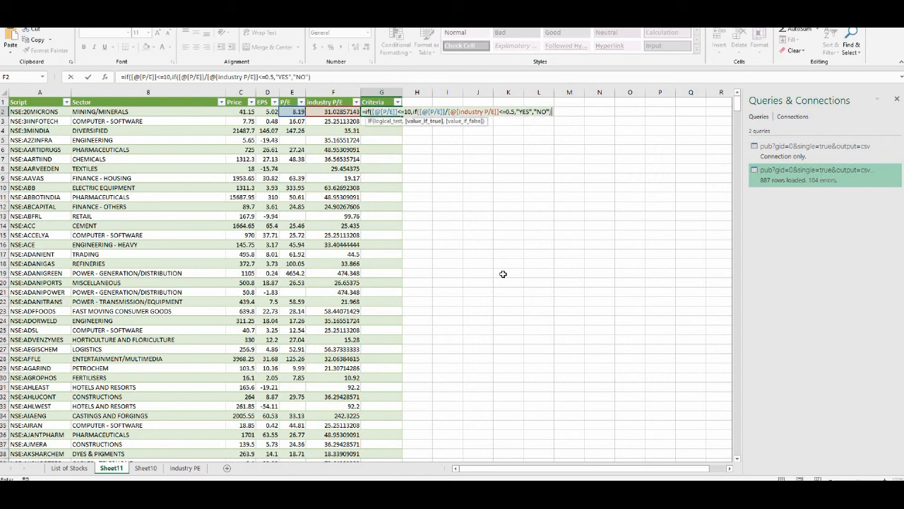
pyautogui.press('Return')
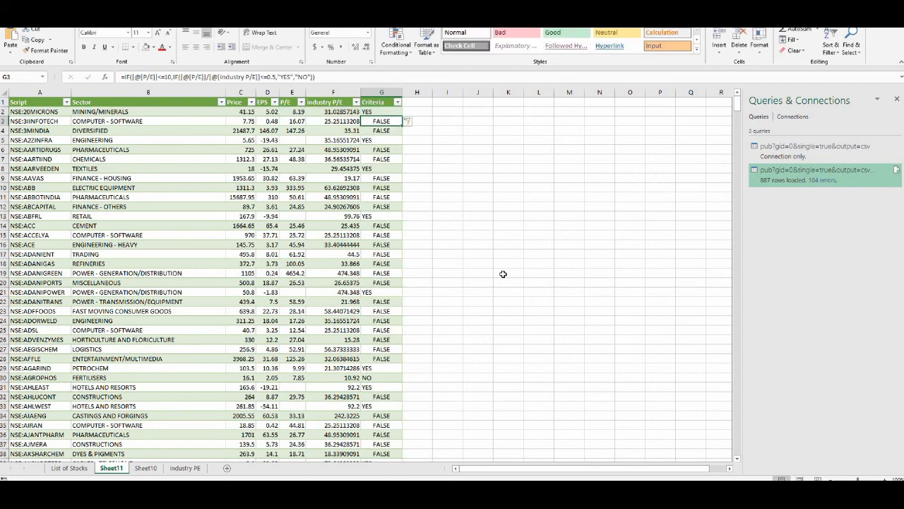
# - Filter the EPS column to show only values greater than 0
pyautogui.click(383, 112)
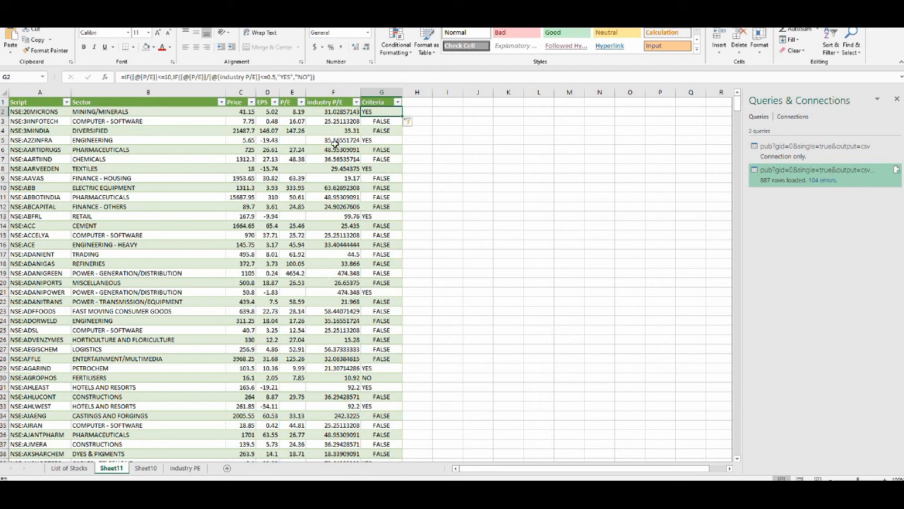
pyautogui.click(272, 169)
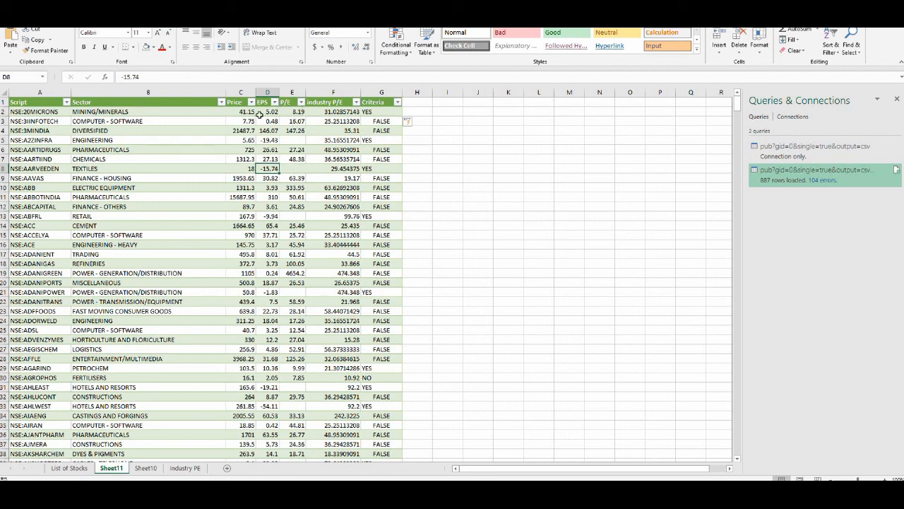
pyautogui.click(263, 113)
pyautogui.click(274, 102)
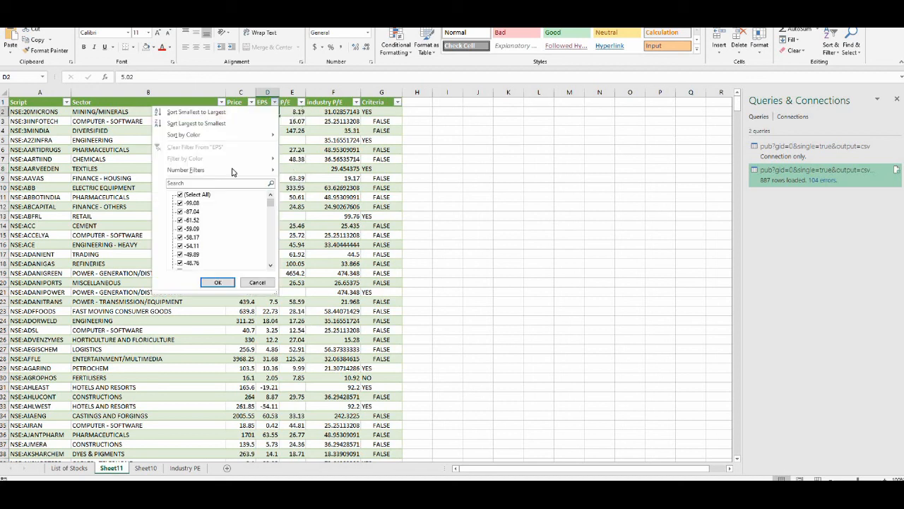
pyautogui.moveTo(233, 172)
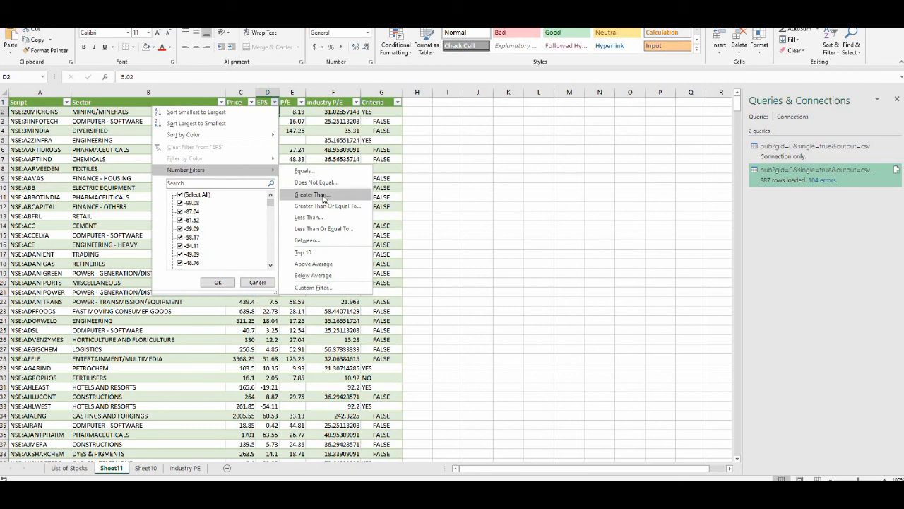
pyautogui.click(323, 196)
pyautogui.write('0')
pyautogui.click(590, 204)
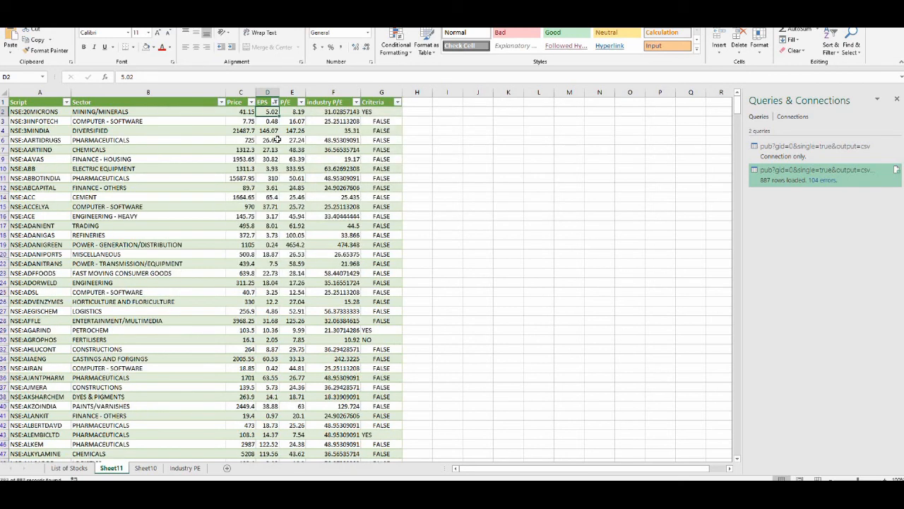
# - Filter the Price column to show only values greater than 199
pyautogui.click(276, 140)
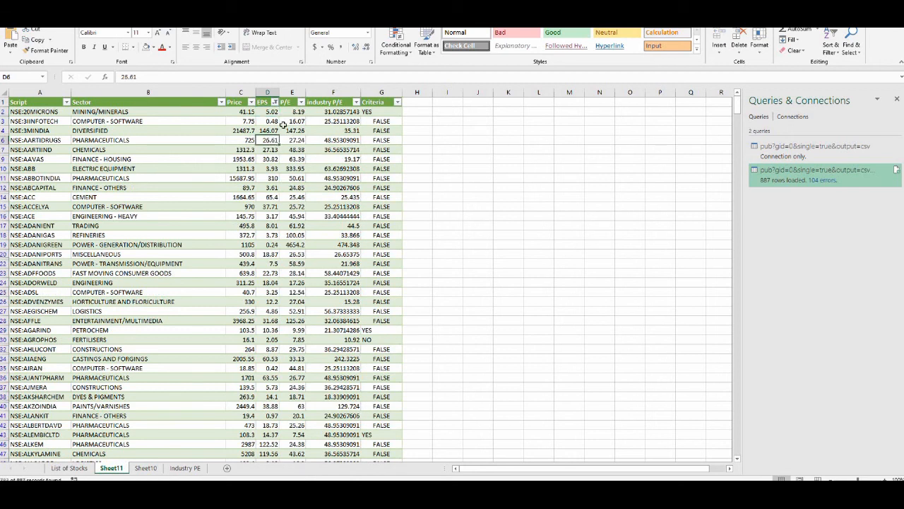
pyautogui.click(271, 112)
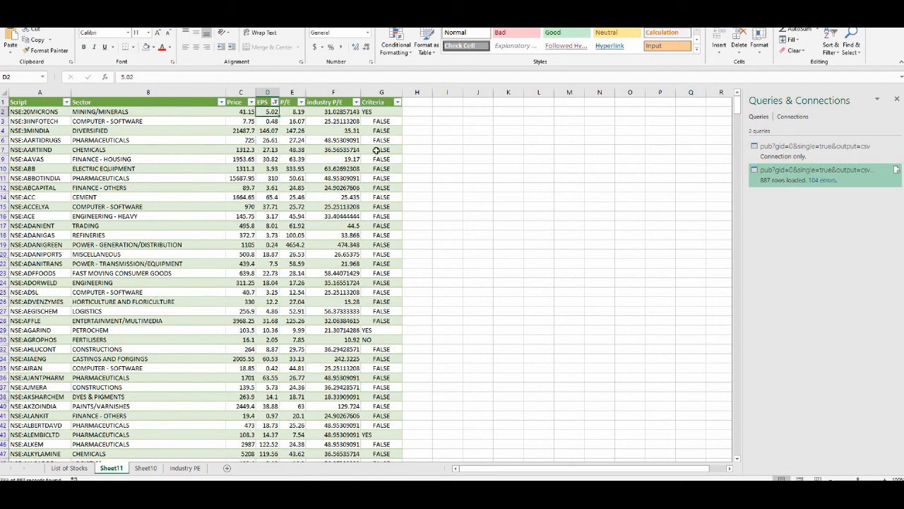
pyautogui.click(243, 104)
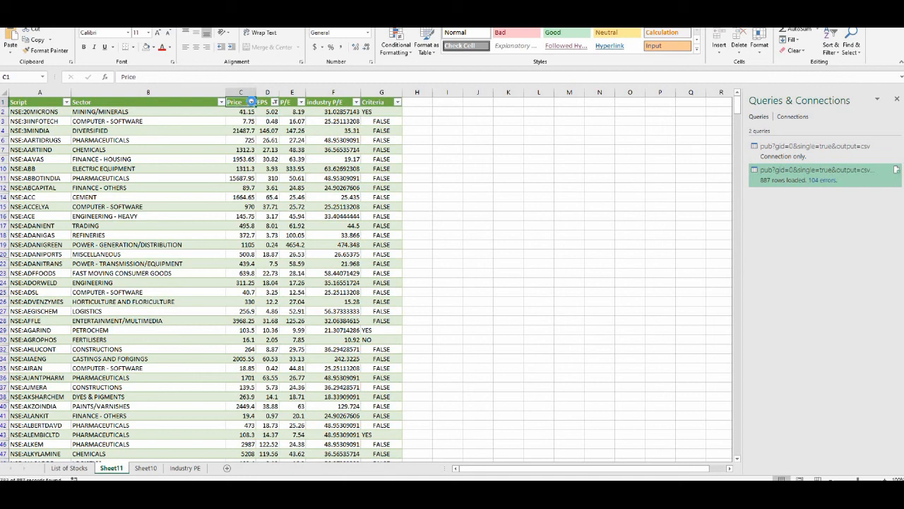
pyautogui.click(250, 101)
pyautogui.moveTo(231, 171)
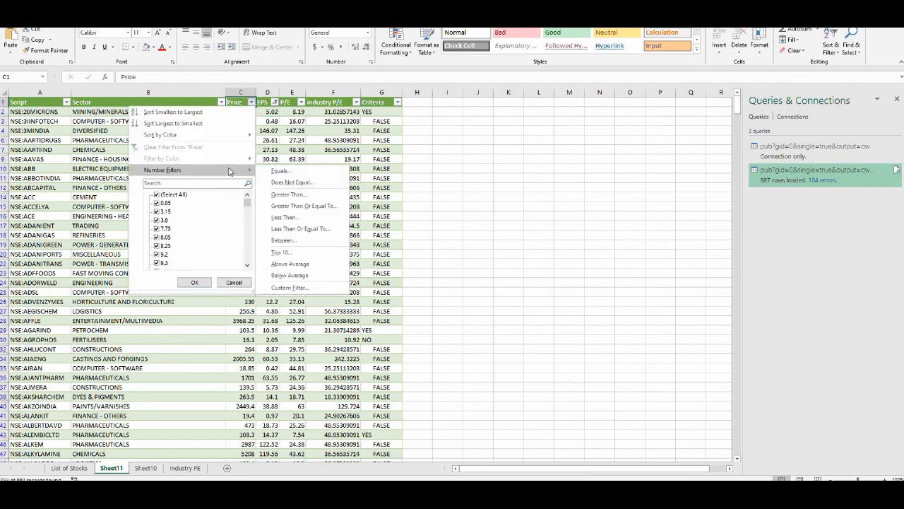
pyautogui.click(313, 195)
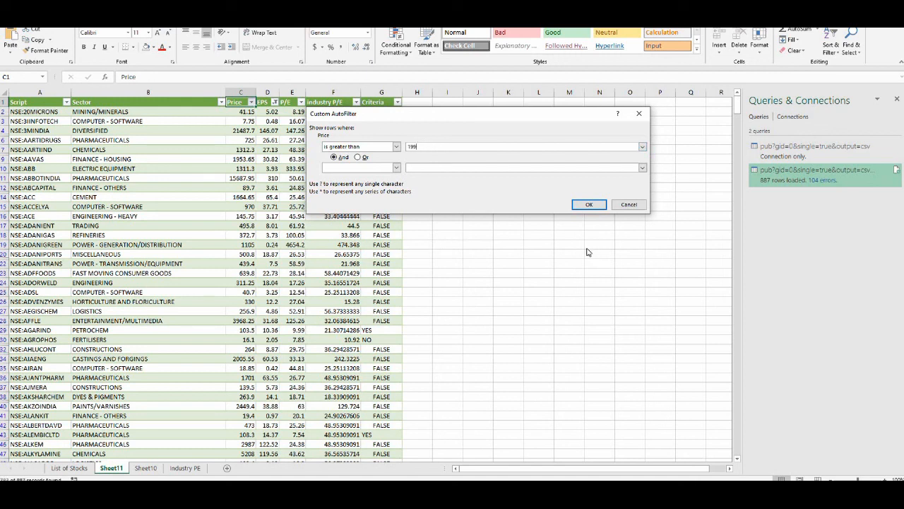
pyautogui.click(589, 205)
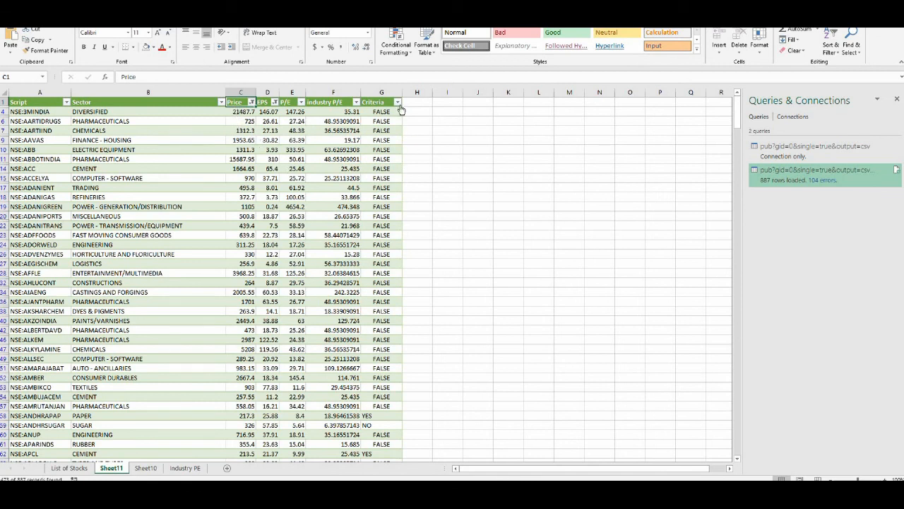
# - Filter the Criteria column to show only YES
pyautogui.click(396, 102)
pyautogui.click(303, 194)
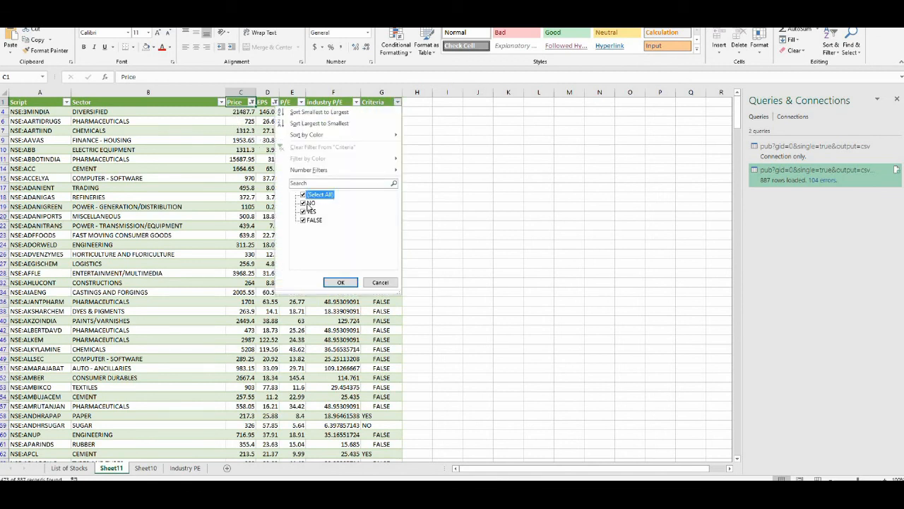
pyautogui.click(307, 213)
pyautogui.click(340, 282)
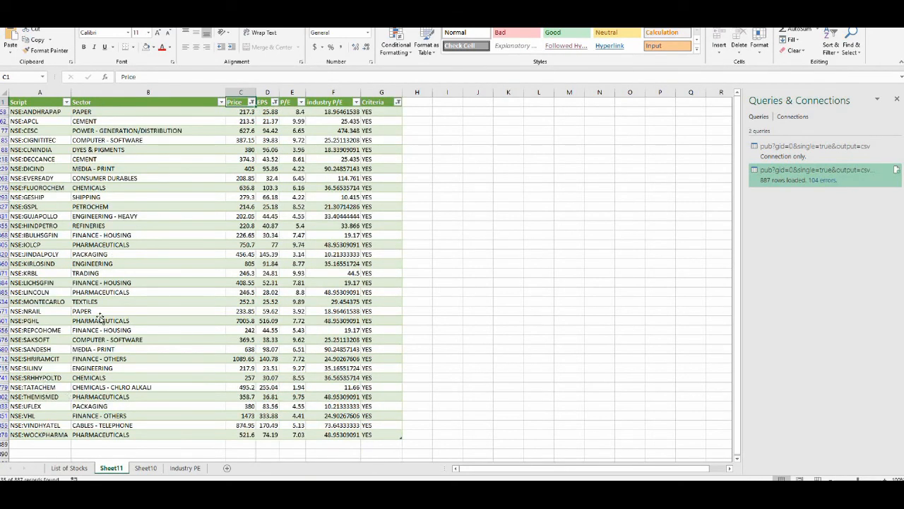
# - Review the filtered list of stocks, selecting the table range and individual scripts
pyautogui.click(97, 318)
pyautogui.click(33, 112)
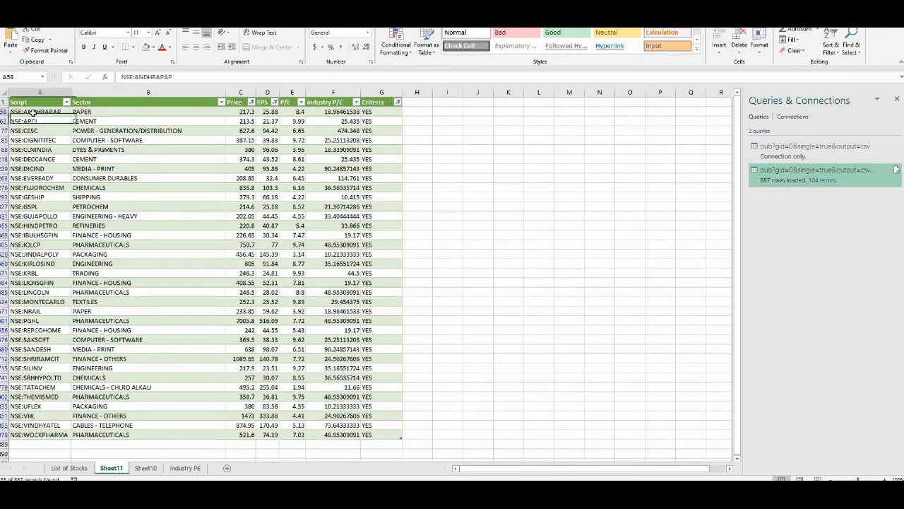
pyautogui.moveTo(31, 105); pyautogui.dragTo(386, 435)
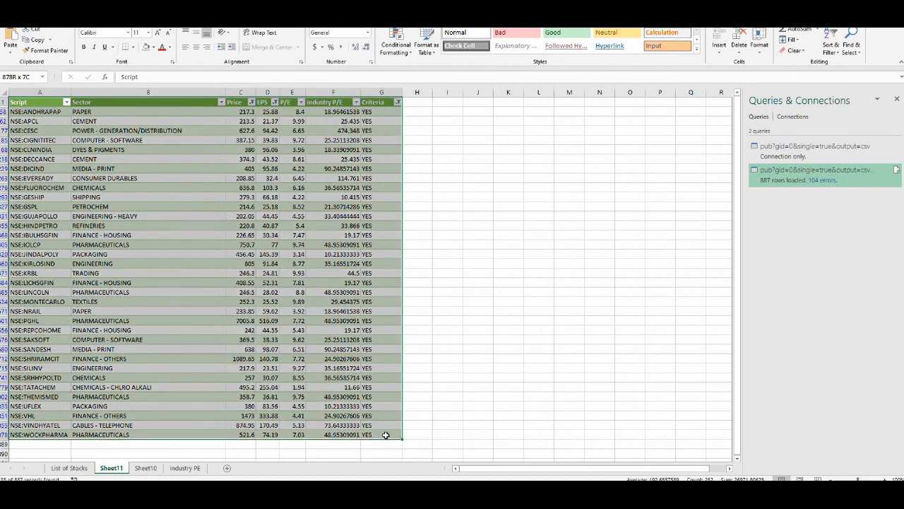
pyautogui.click(63, 234)
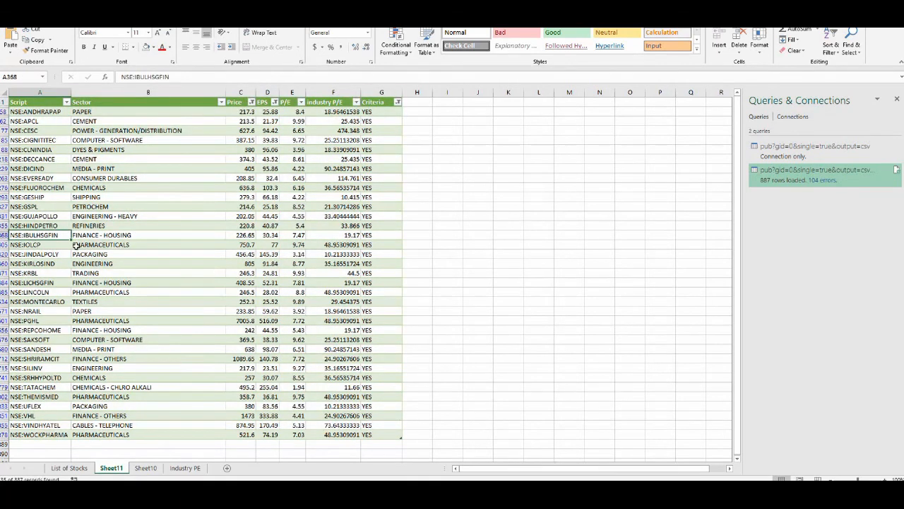
pyautogui.click(39, 122)
pyautogui.click(41, 111)
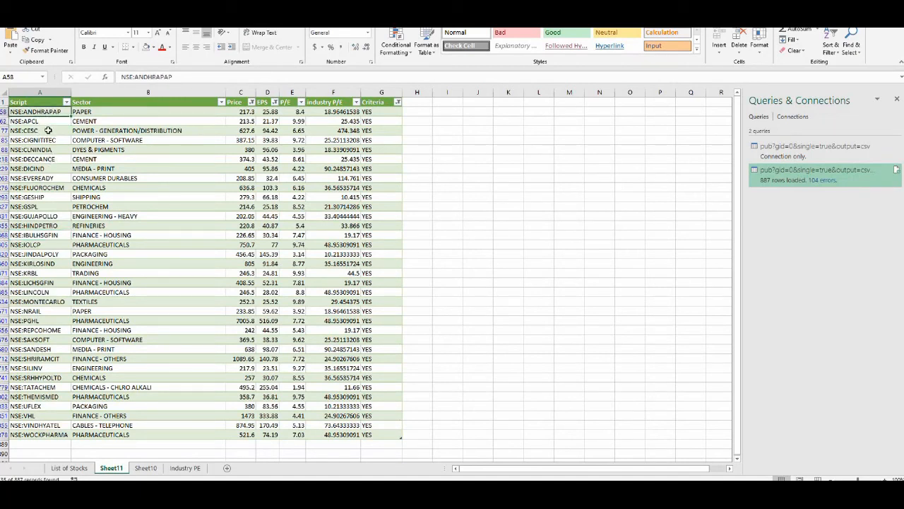
pyautogui.moveTo(32, 102); pyautogui.dragTo(385, 438)
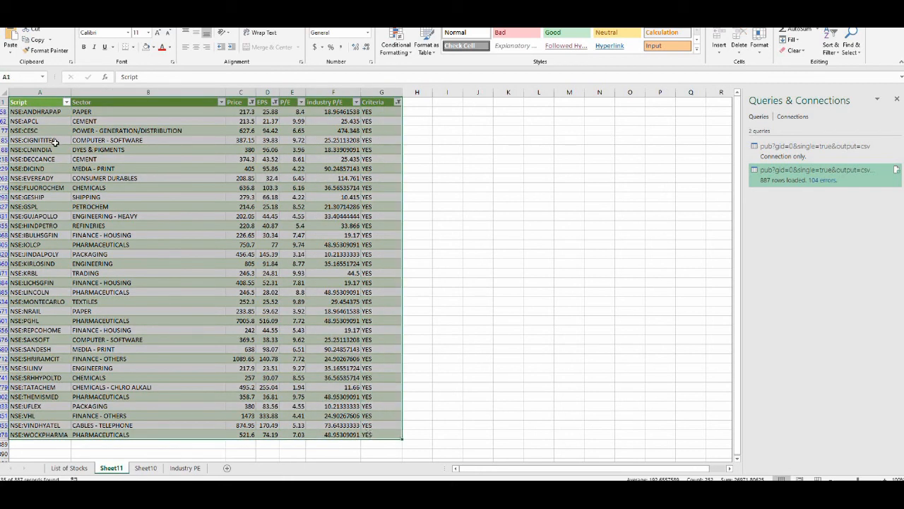
pyautogui.click(44, 130)
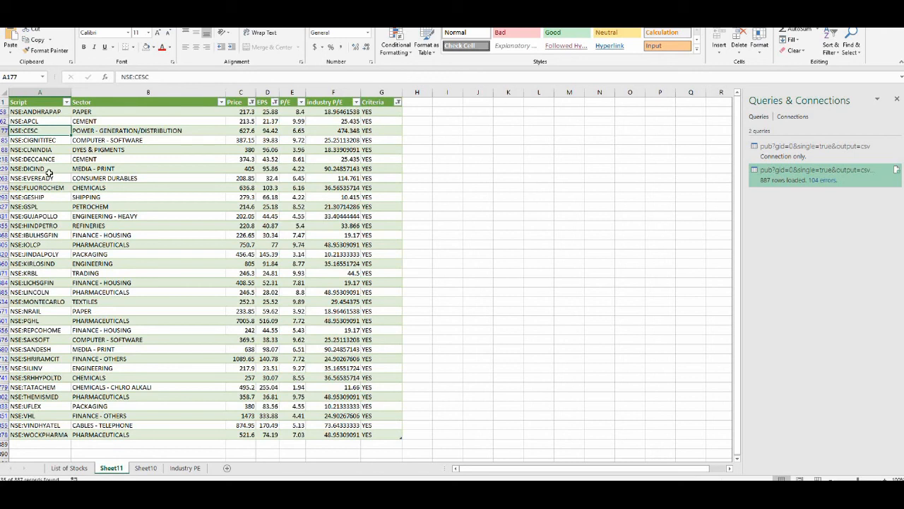
pyautogui.click(53, 309)
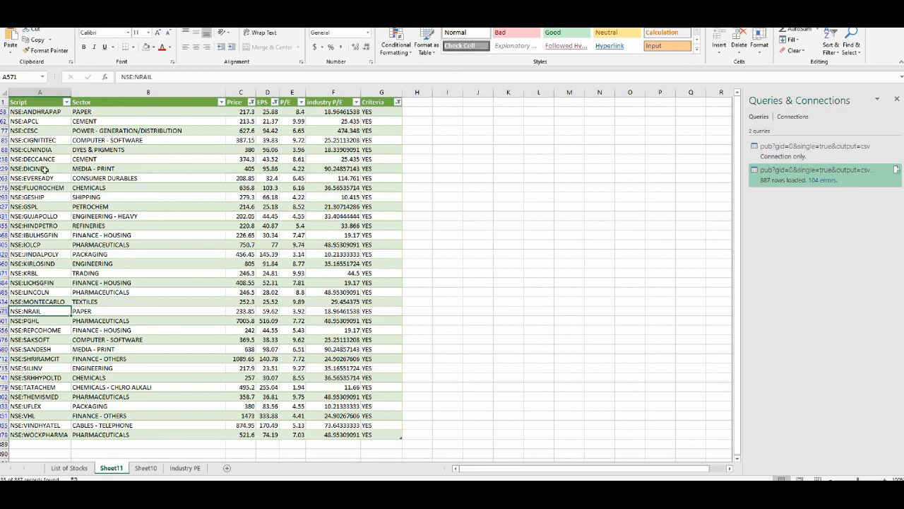
pyautogui.click(40, 158)
pyautogui.click(48, 122)
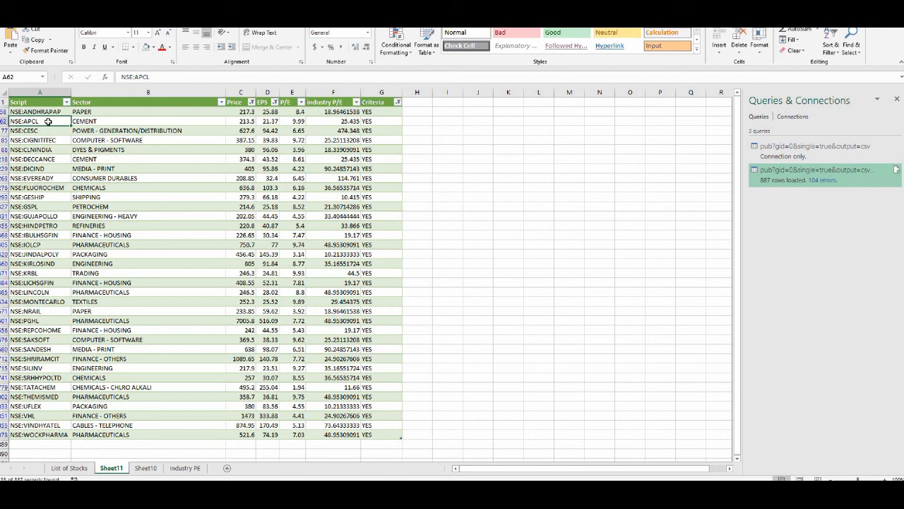